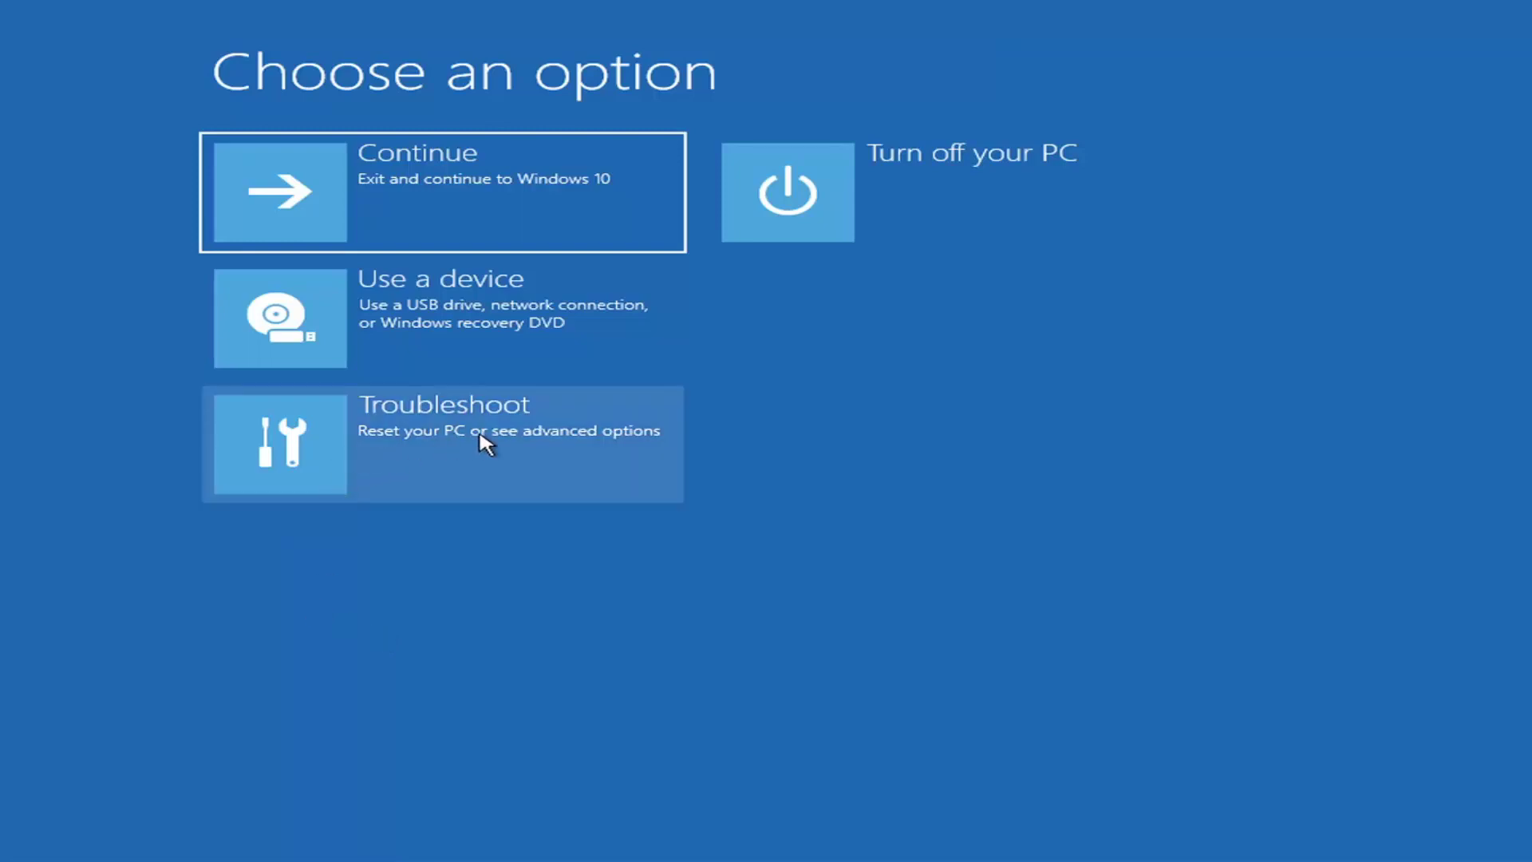
- Run Startup Repair from the advanced troubleshooting options
left_click(566, 444)
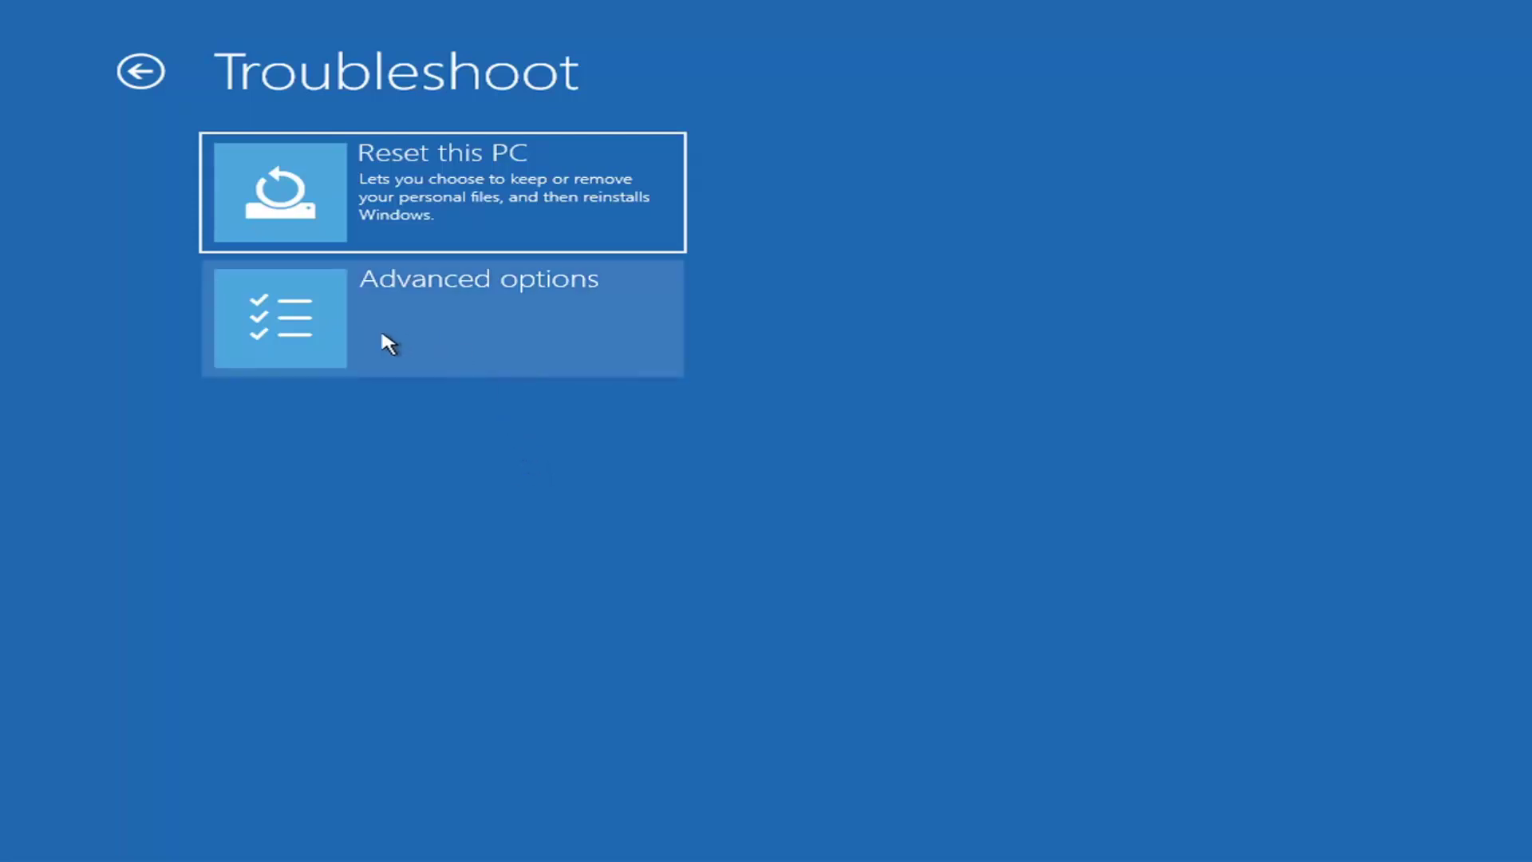
left_click(475, 316)
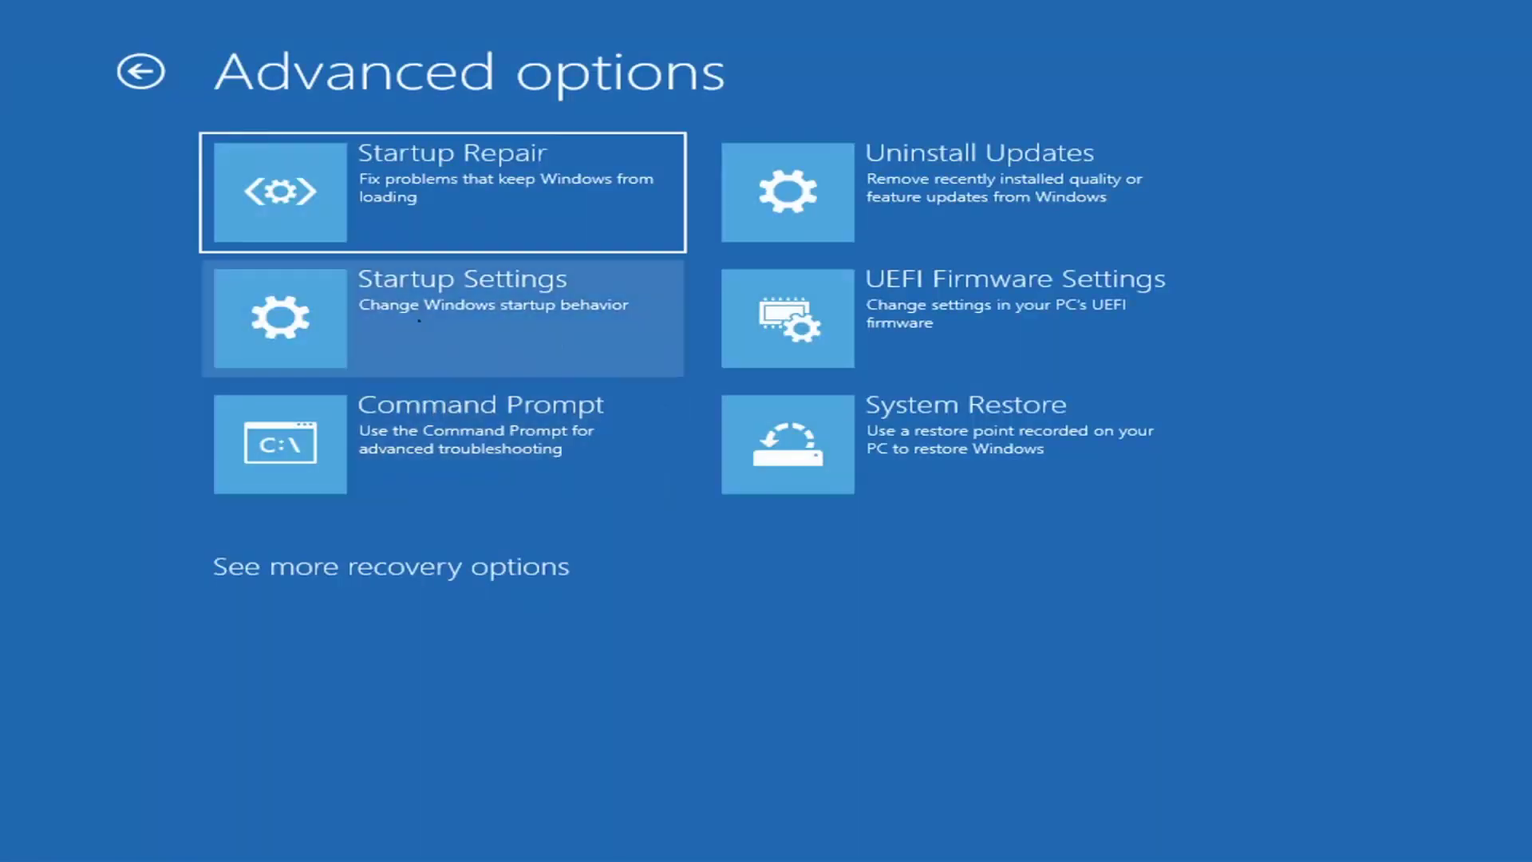
left_click(395, 206)
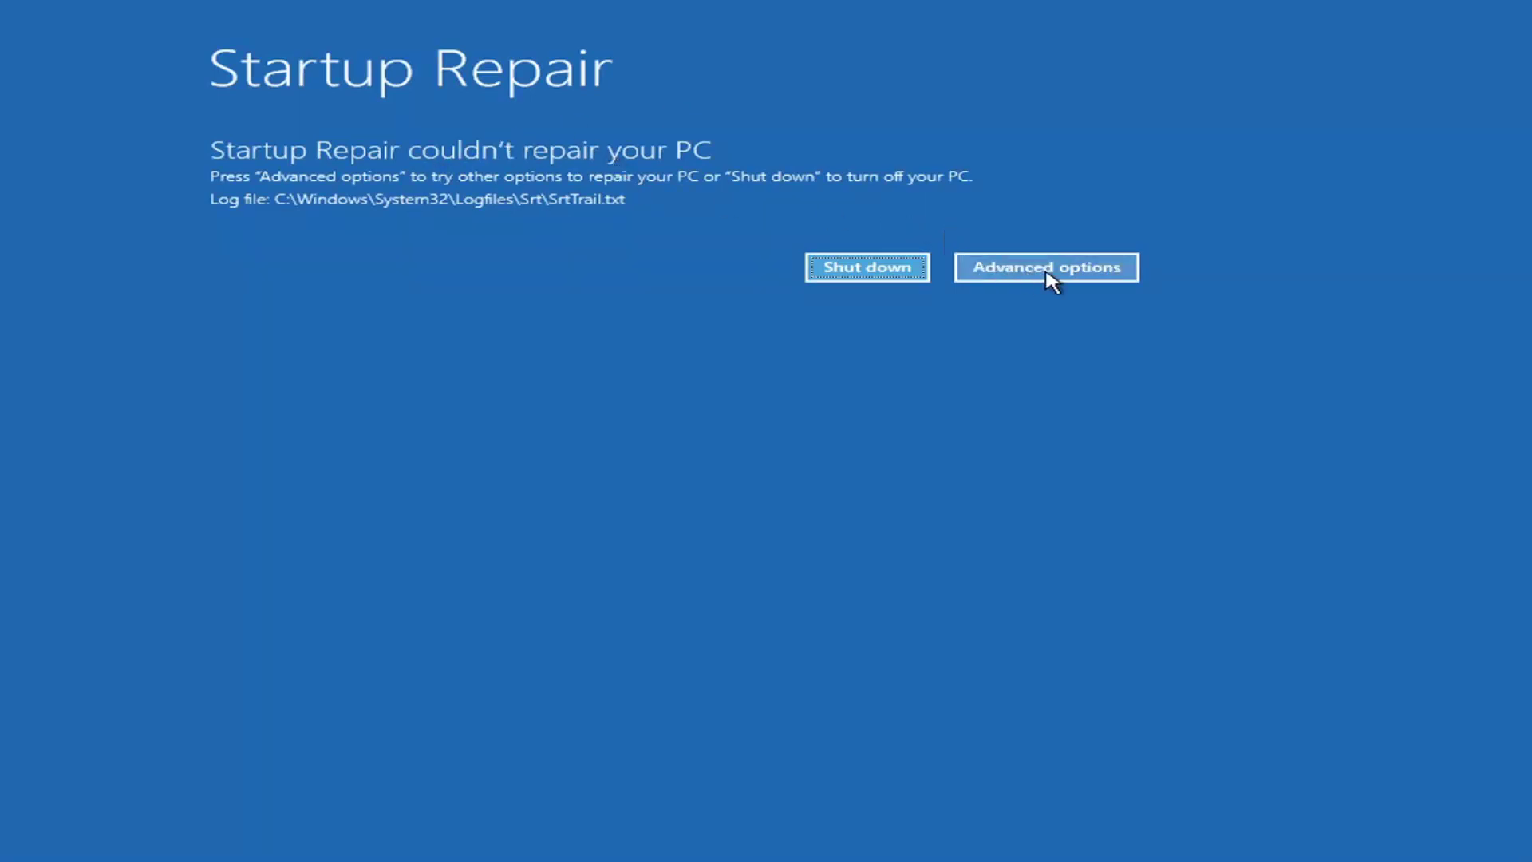
- Go back to the advanced troubleshooting options and review what Startup Settings and Uninstall Updates offer, without applying either
left_click(1074, 266)
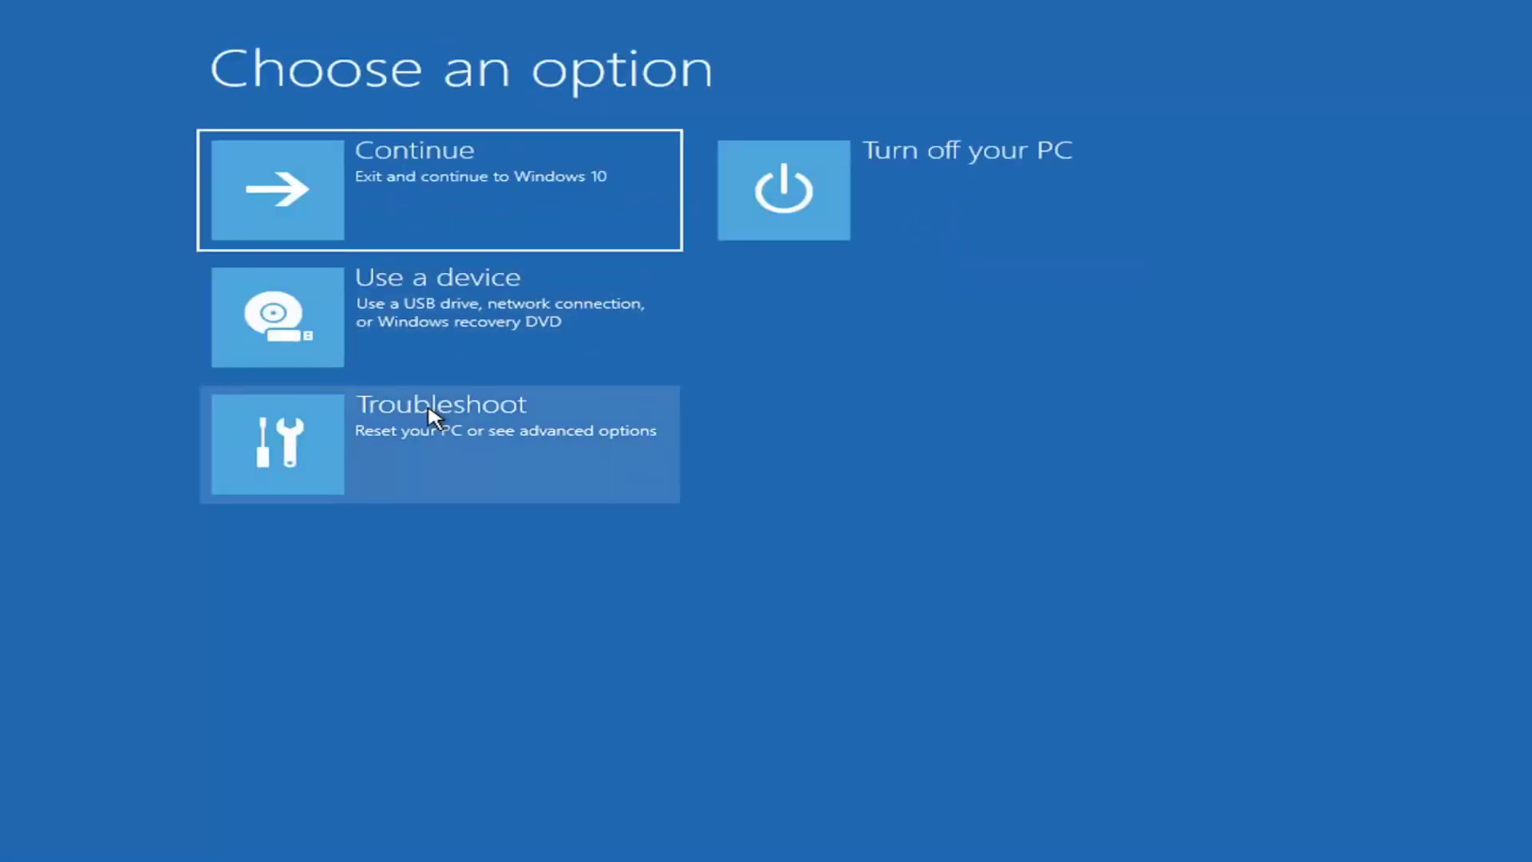
left_click(386, 461)
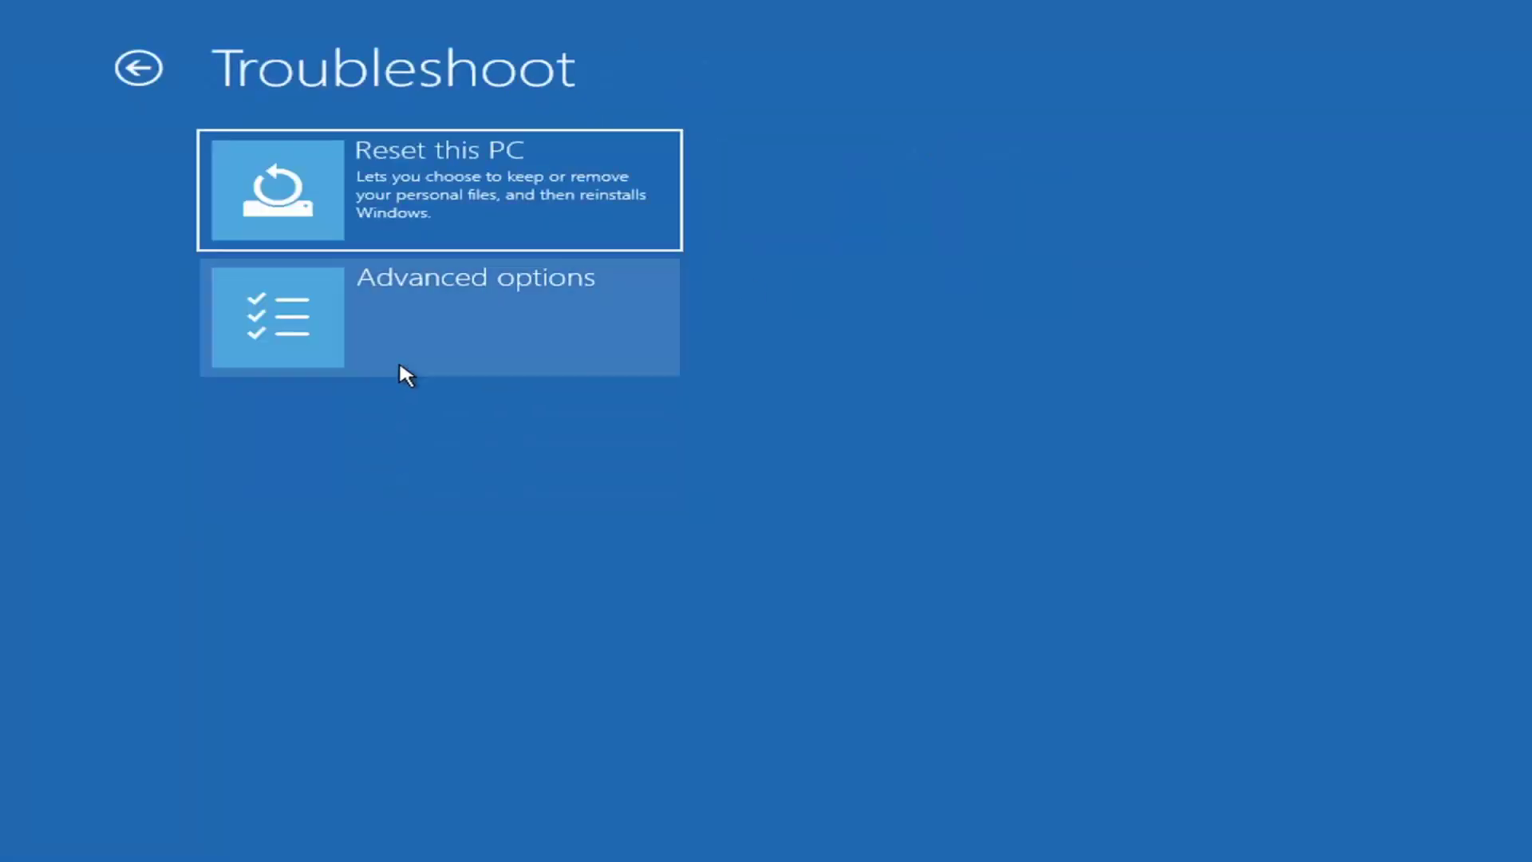
left_click(395, 326)
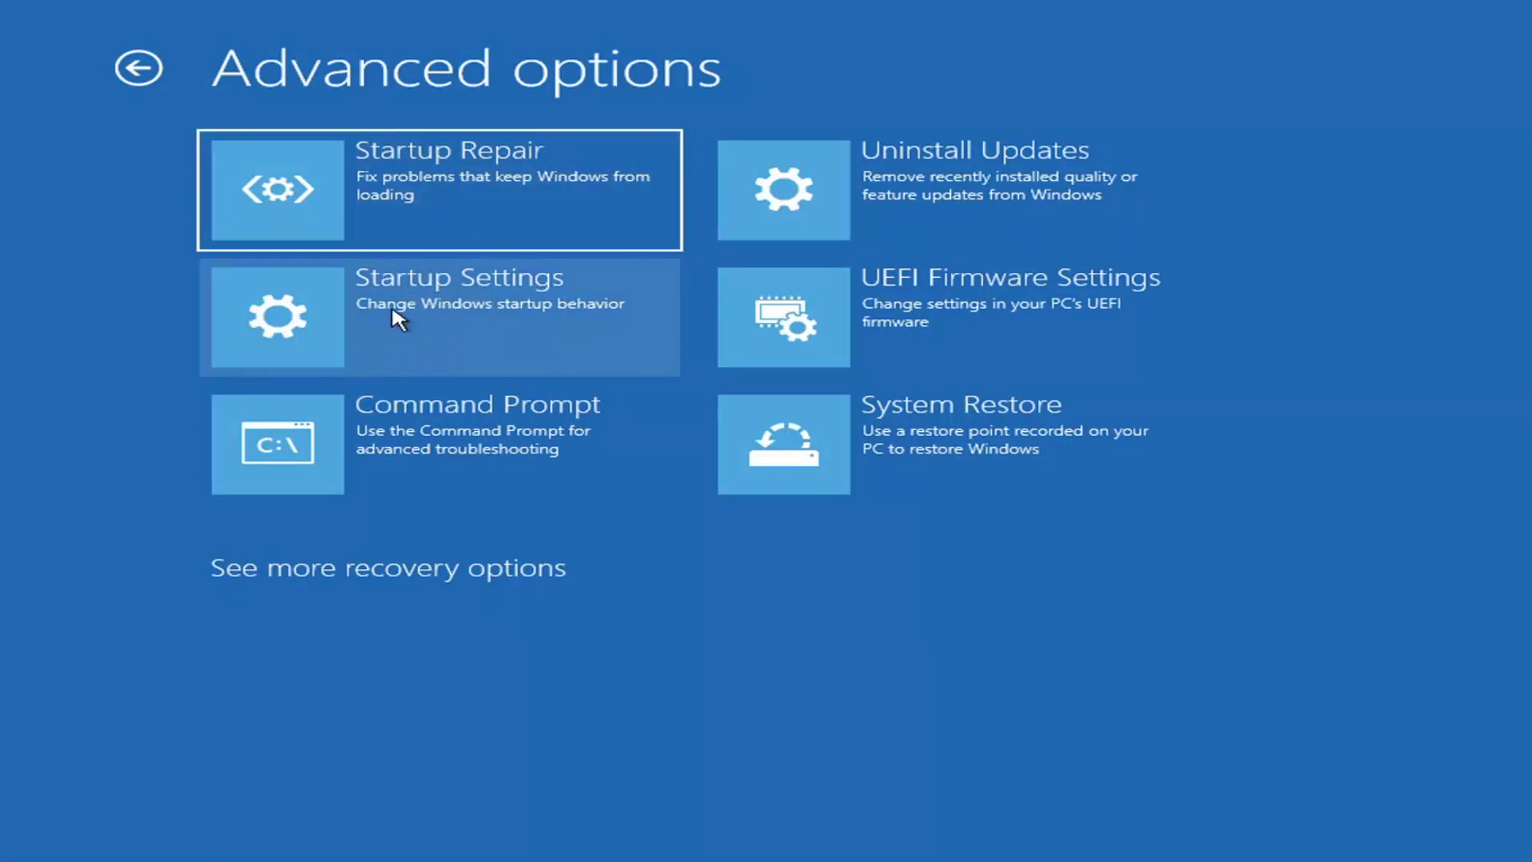
left_click(393, 315)
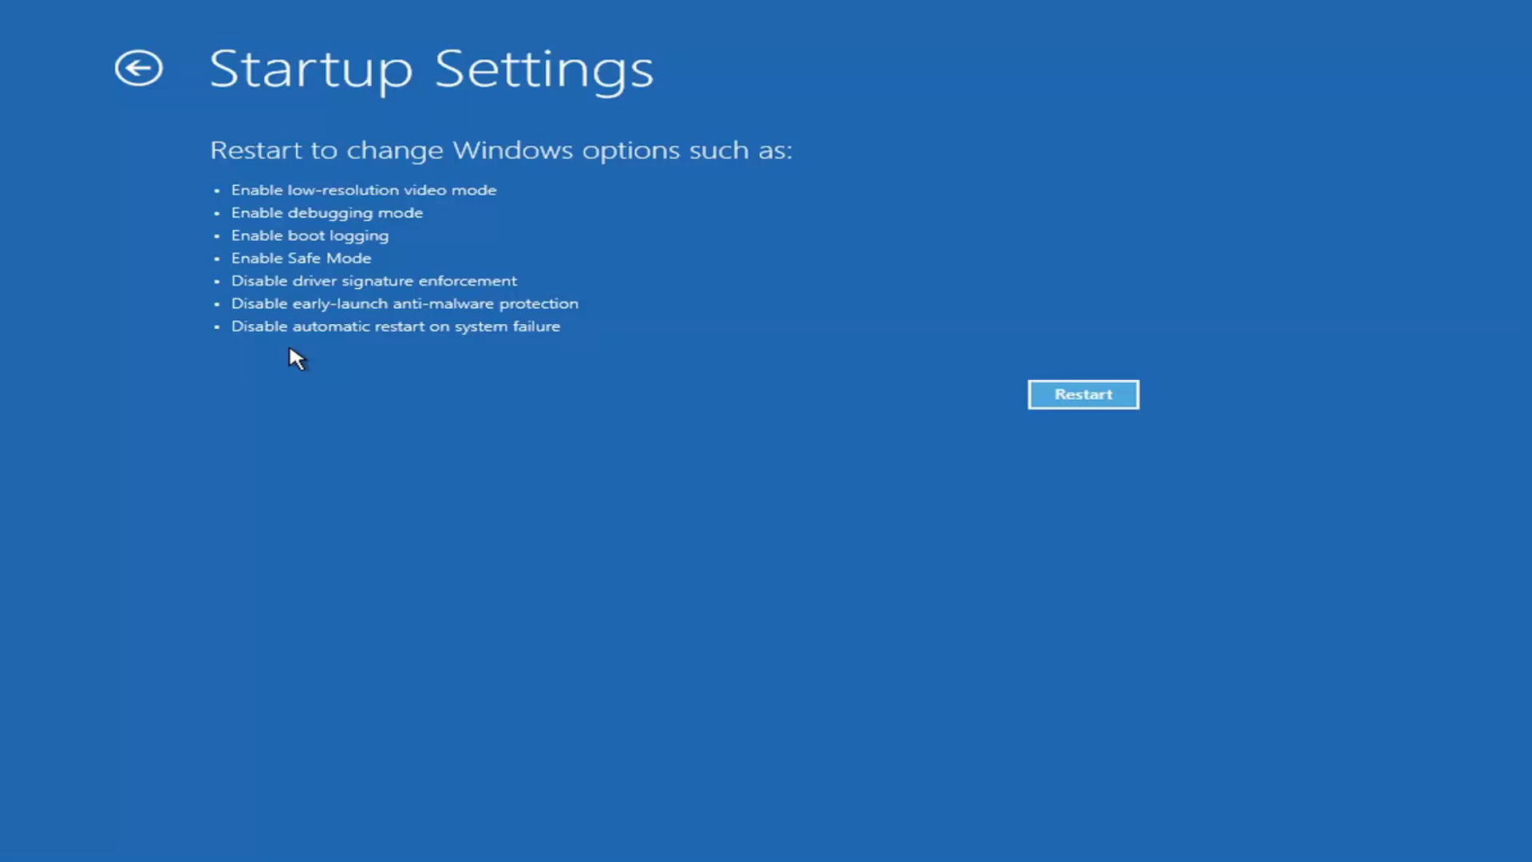
left_click(135, 68)
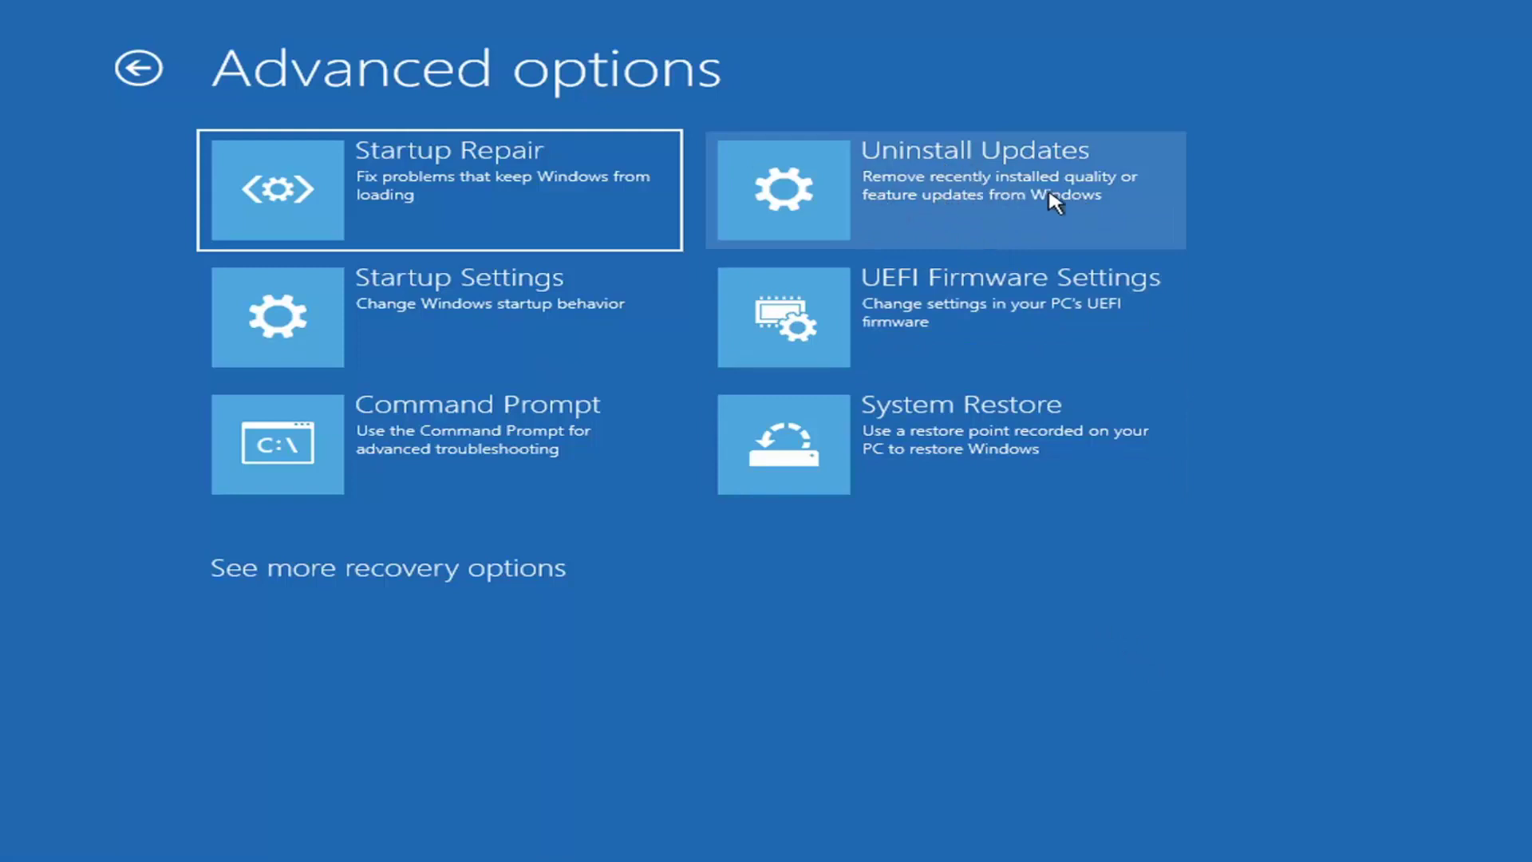
left_click(800, 198)
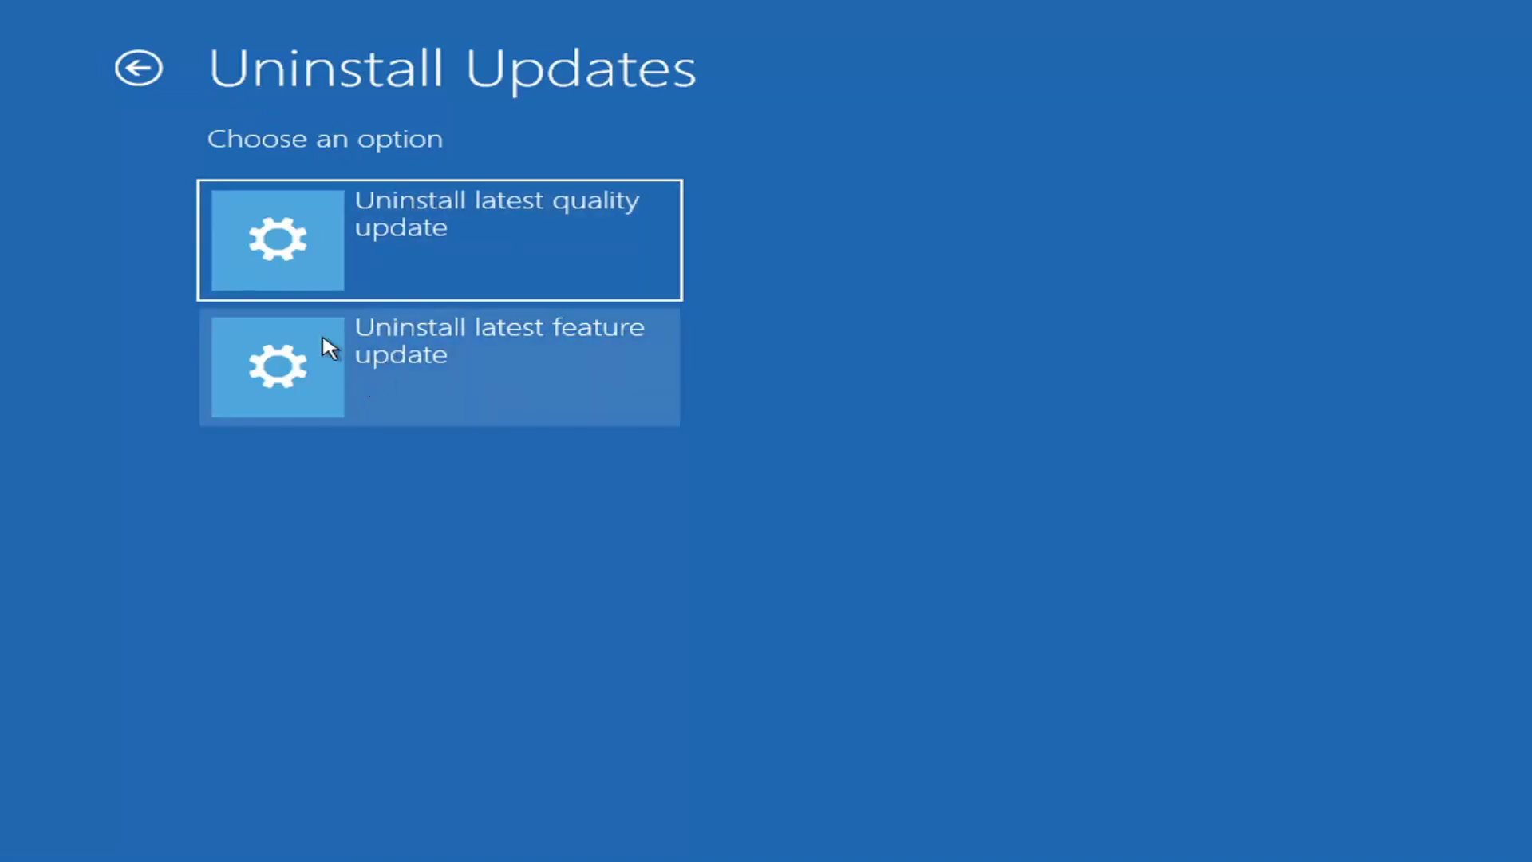
left_click(142, 68)
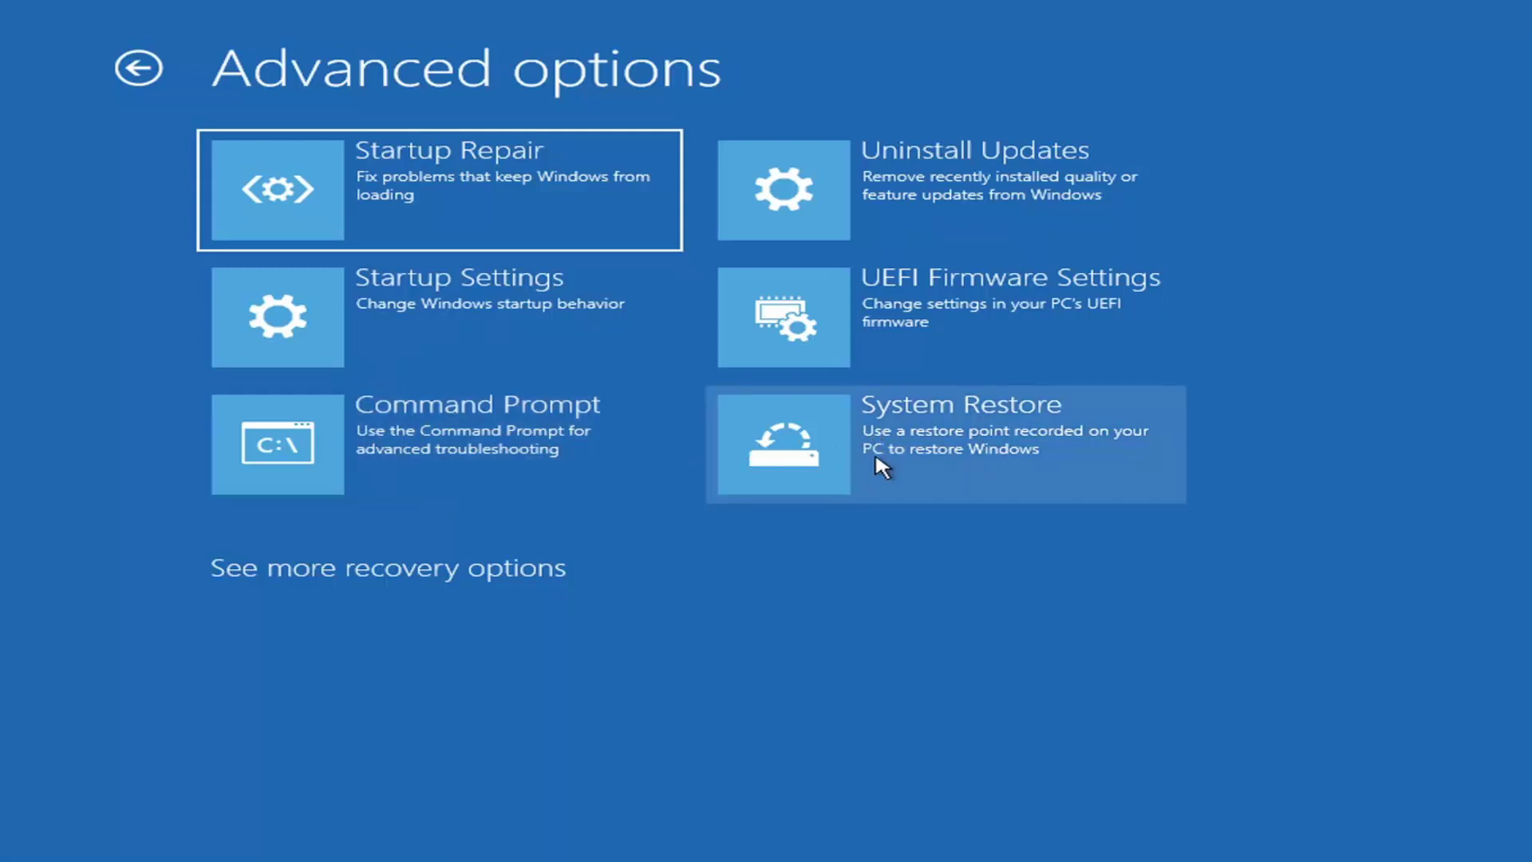
- Restore the system with System Restore to the 7/9/2021 12:37:05 PM "Before Updates" restore point, restart, and dismiss the completion notice
left_click(955, 462)
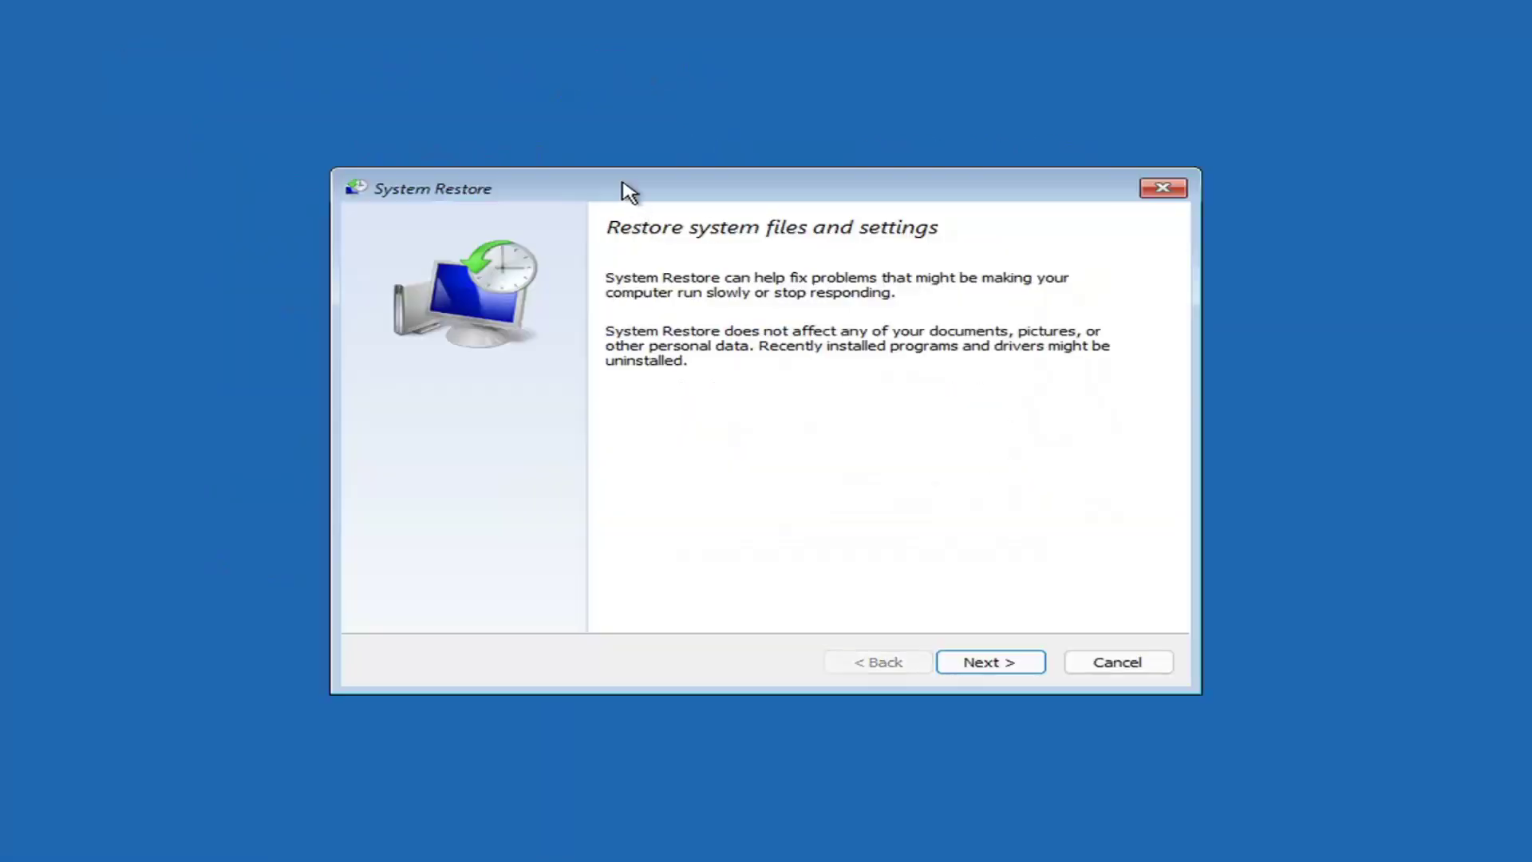
left_click(970, 661)
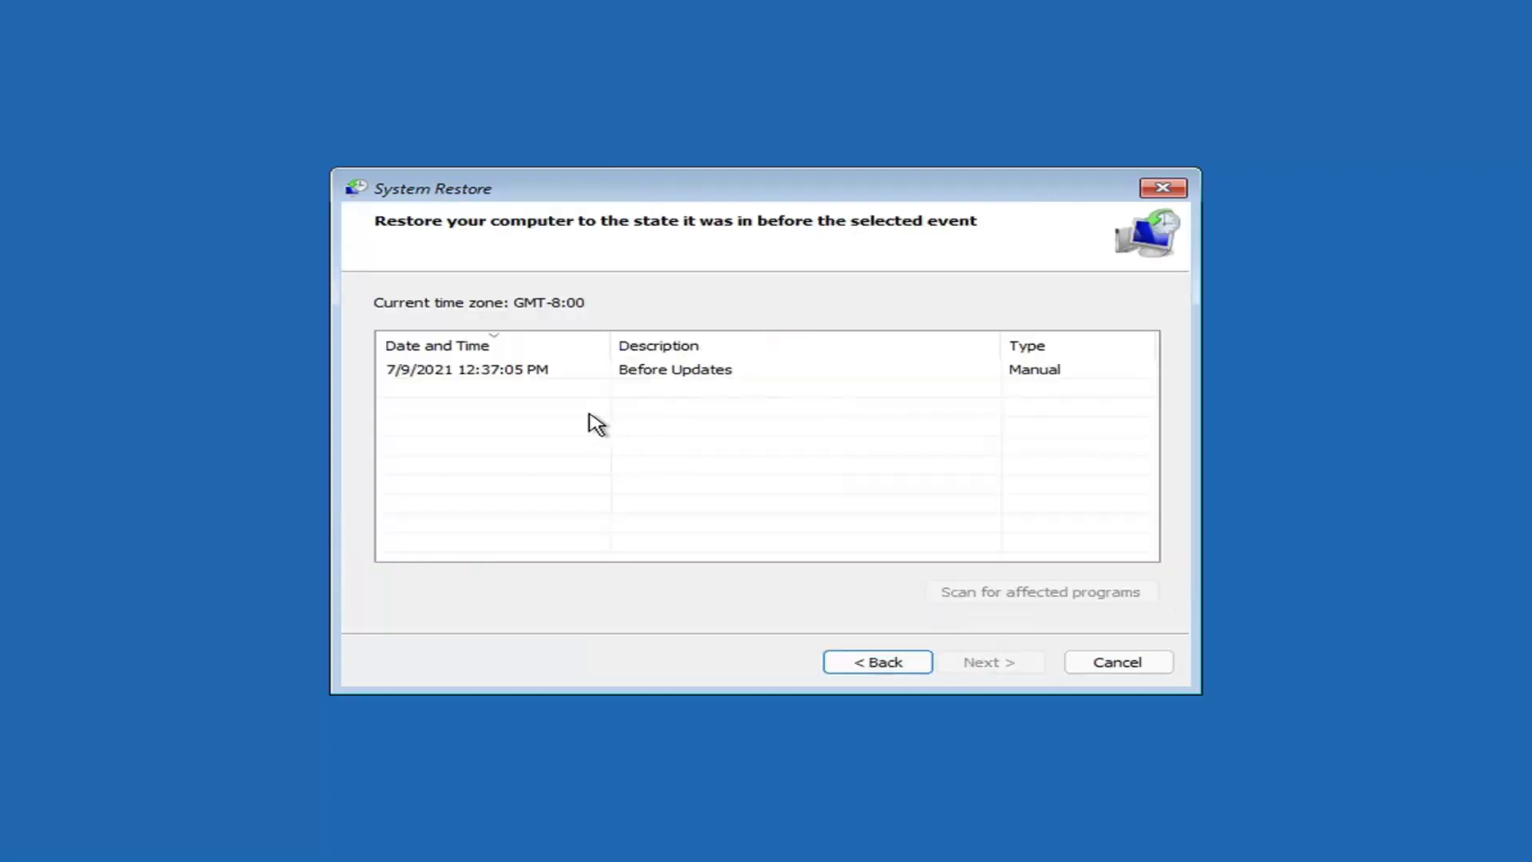
left_click(471, 375)
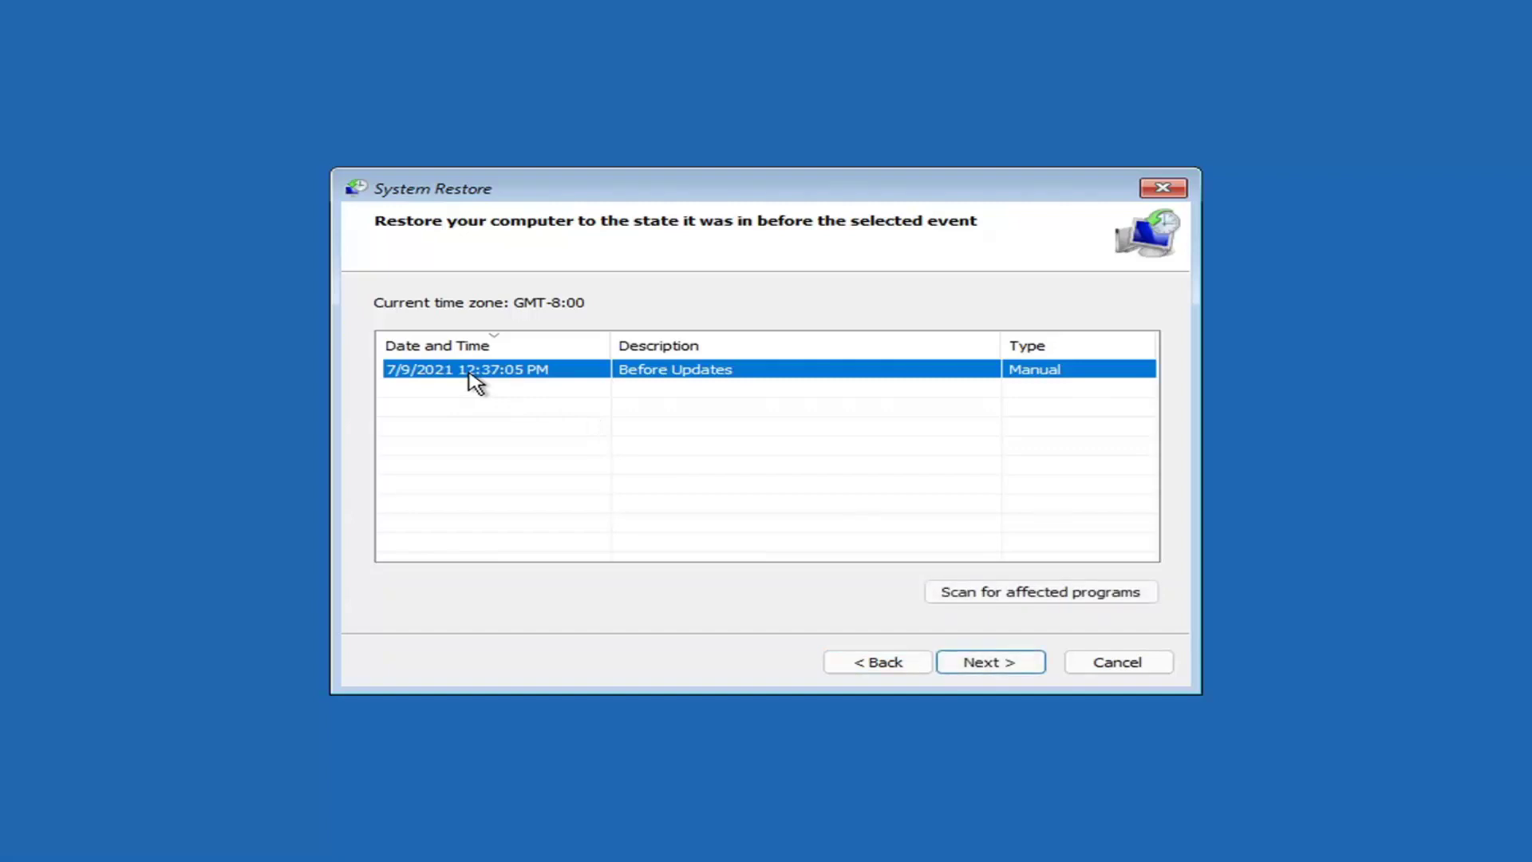
left_click(1007, 667)
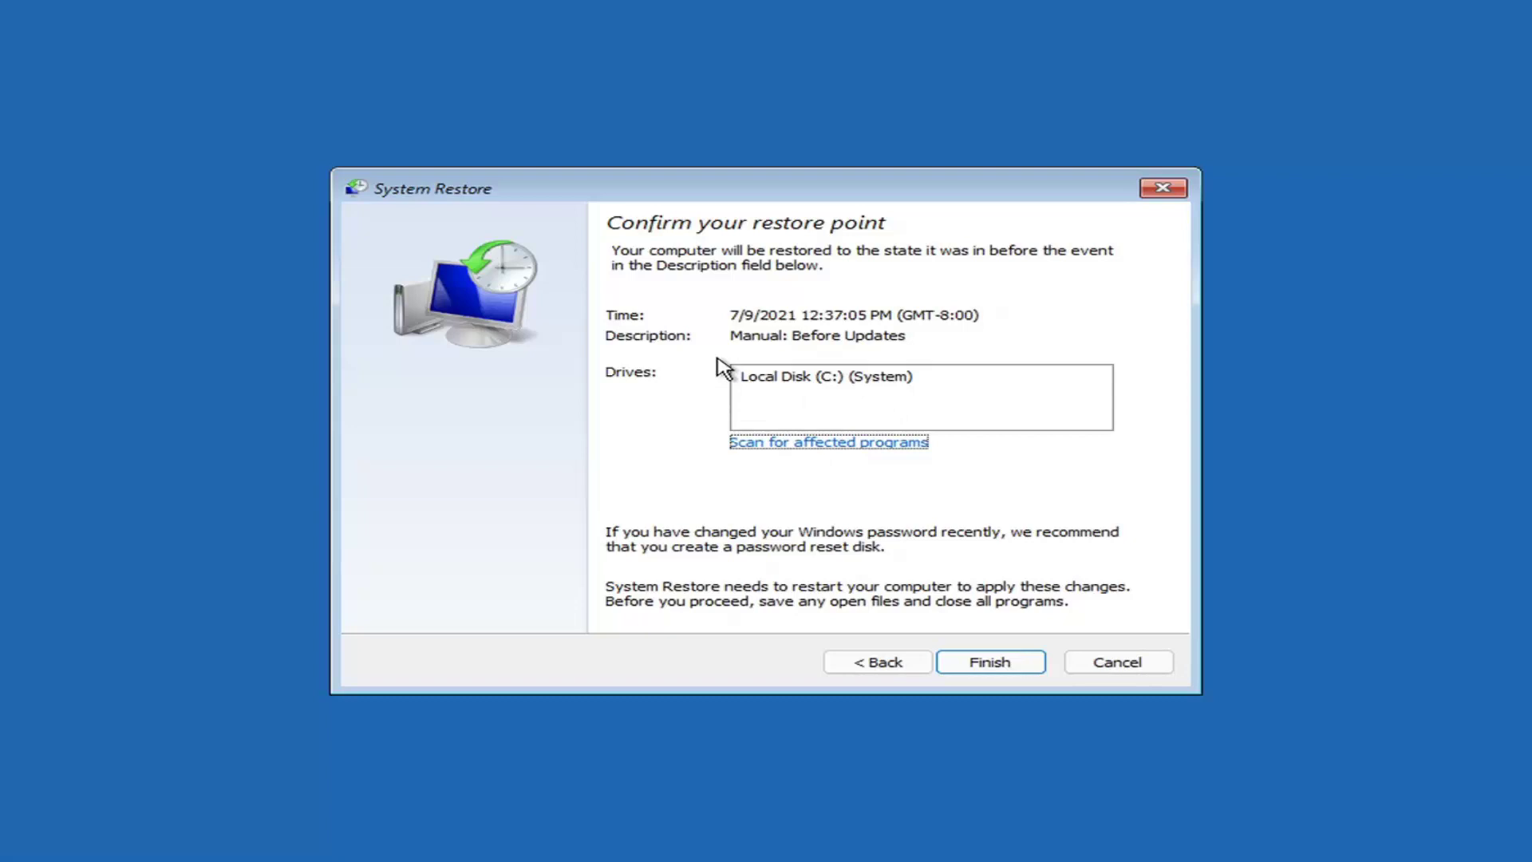
left_click(990, 668)
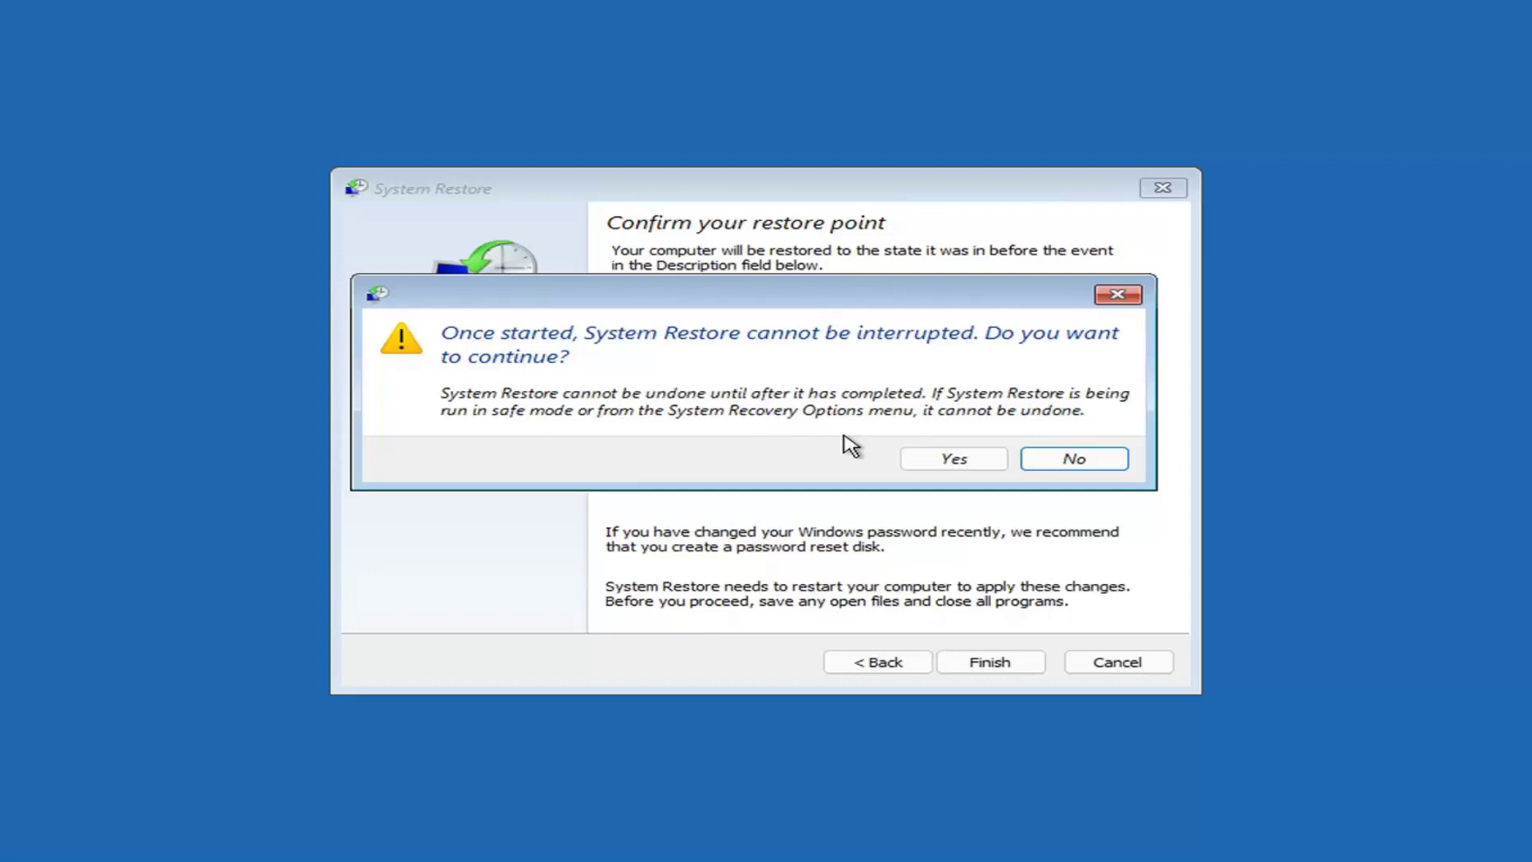
left_click(958, 464)
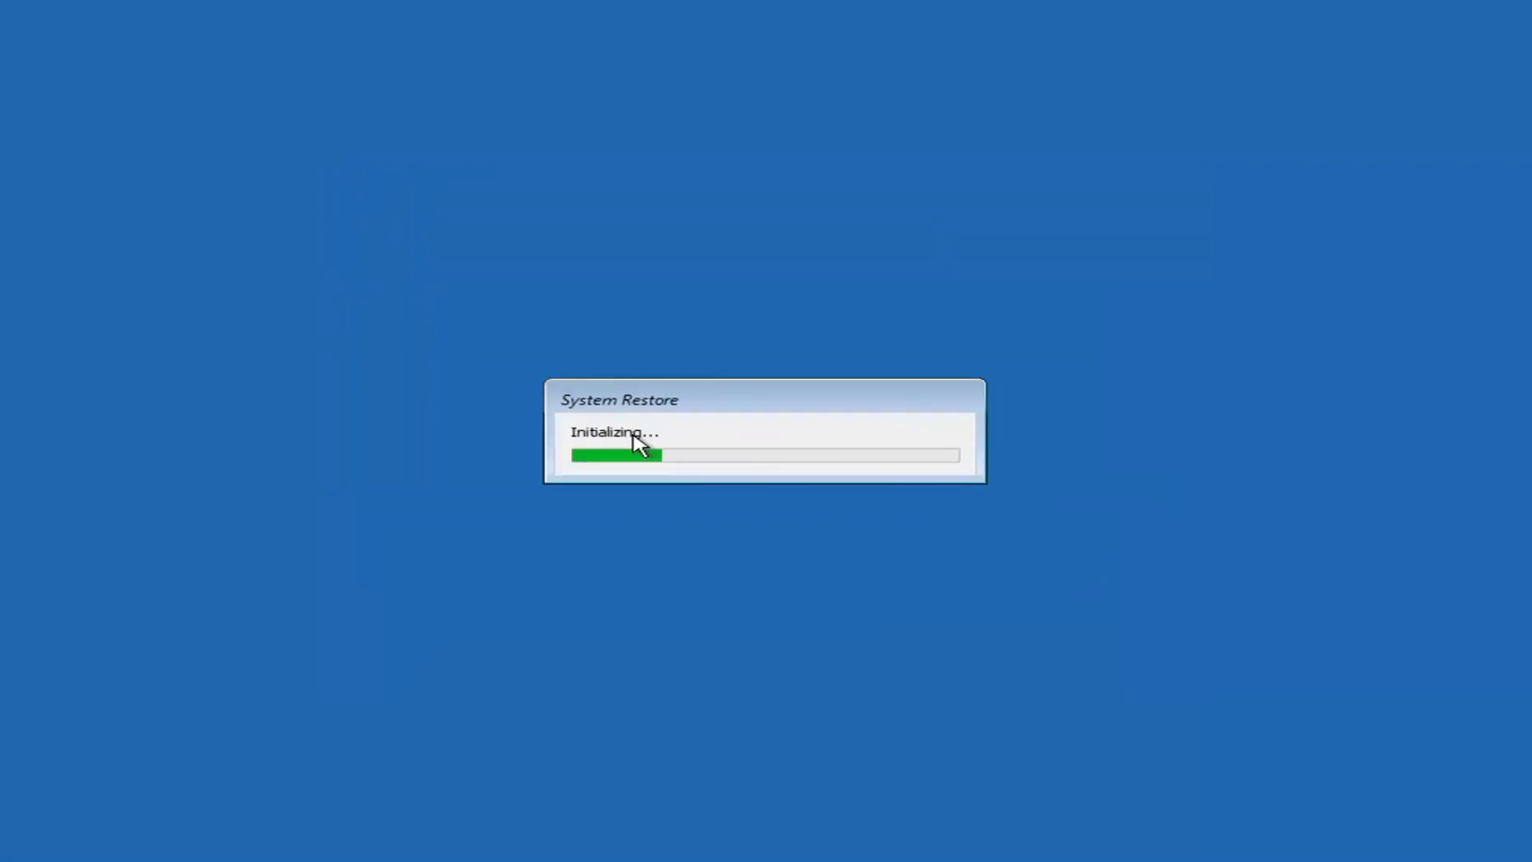
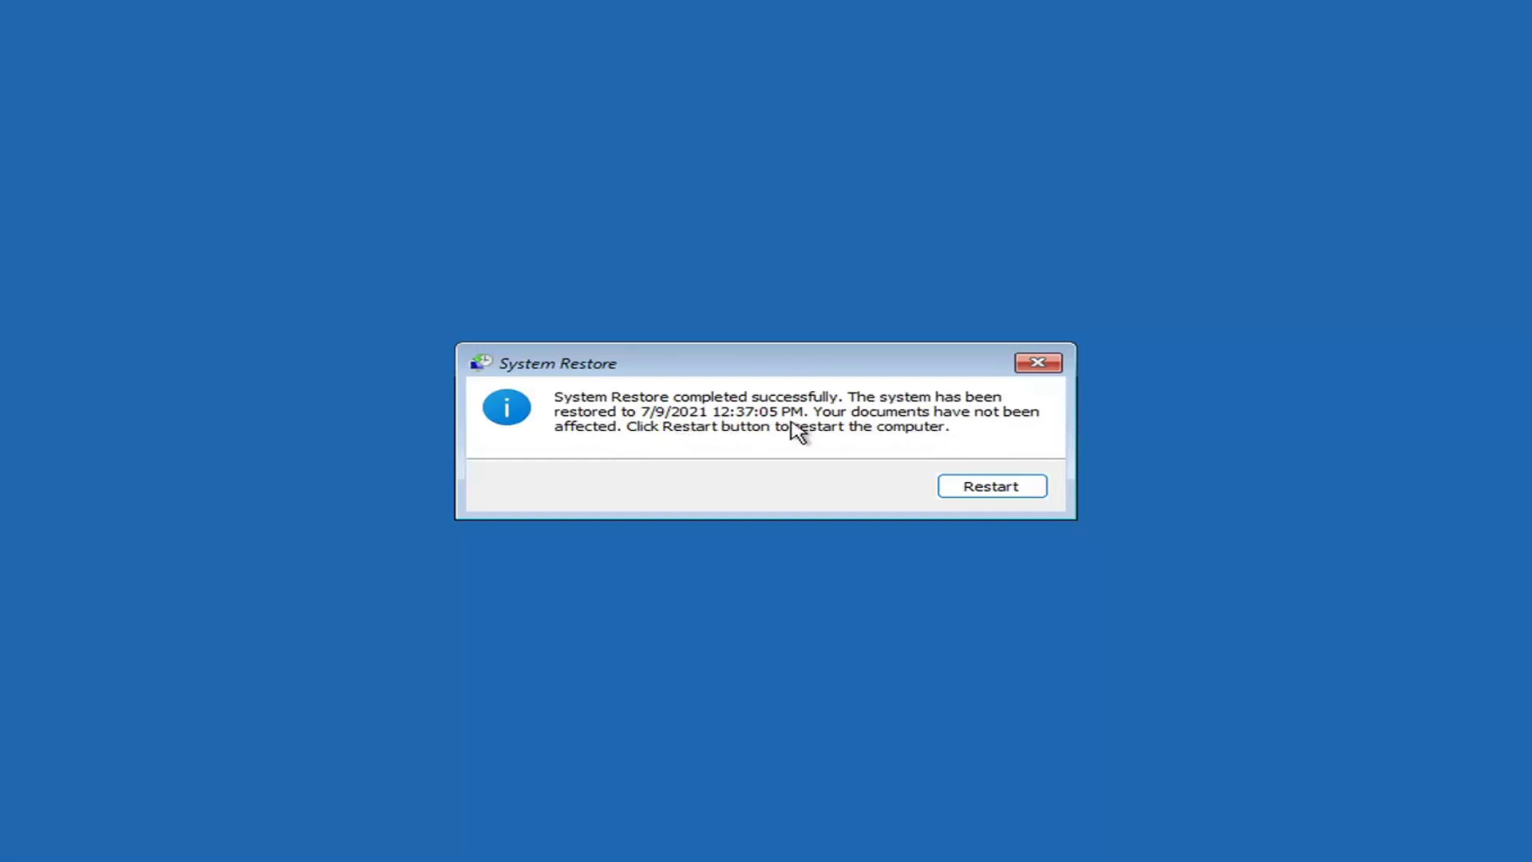
left_click(975, 485)
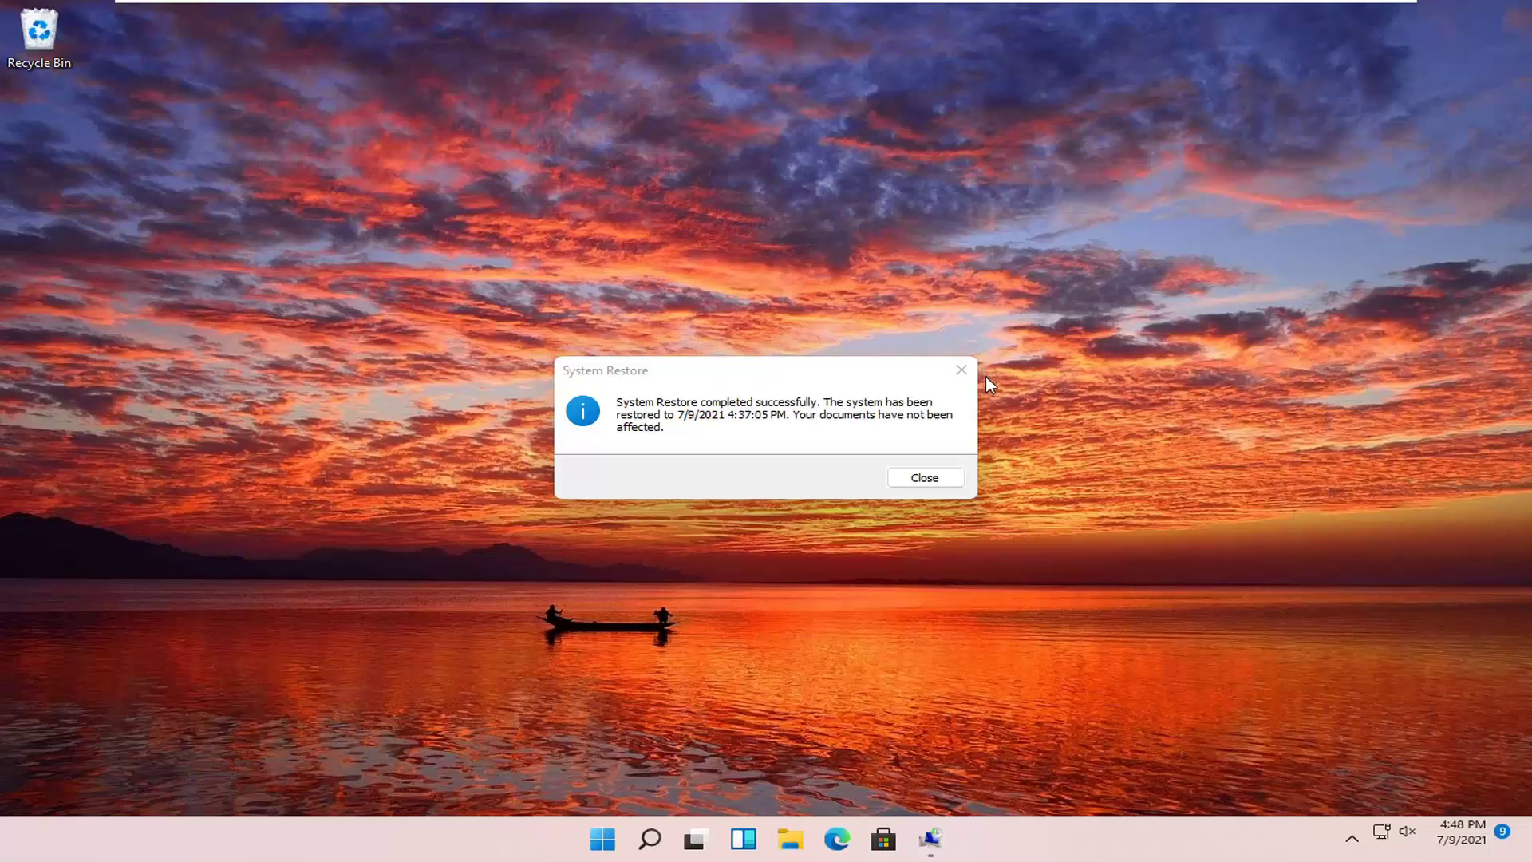
left_click(962, 370)
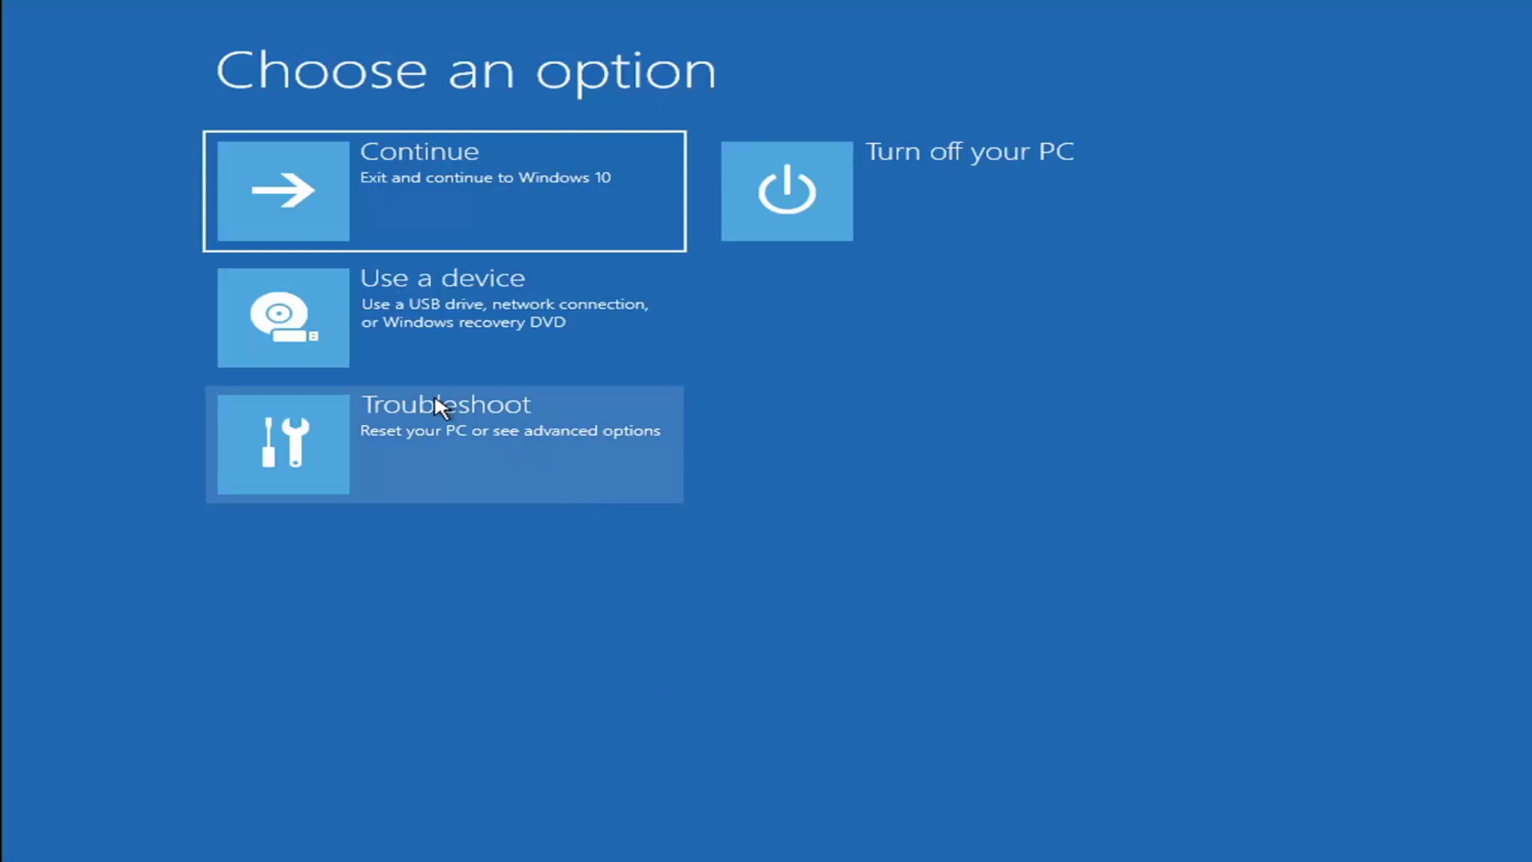
- Review the Reset this PC choices for keeping or removing files under Troubleshoot, and return to the main recovery options
left_click(386, 465)
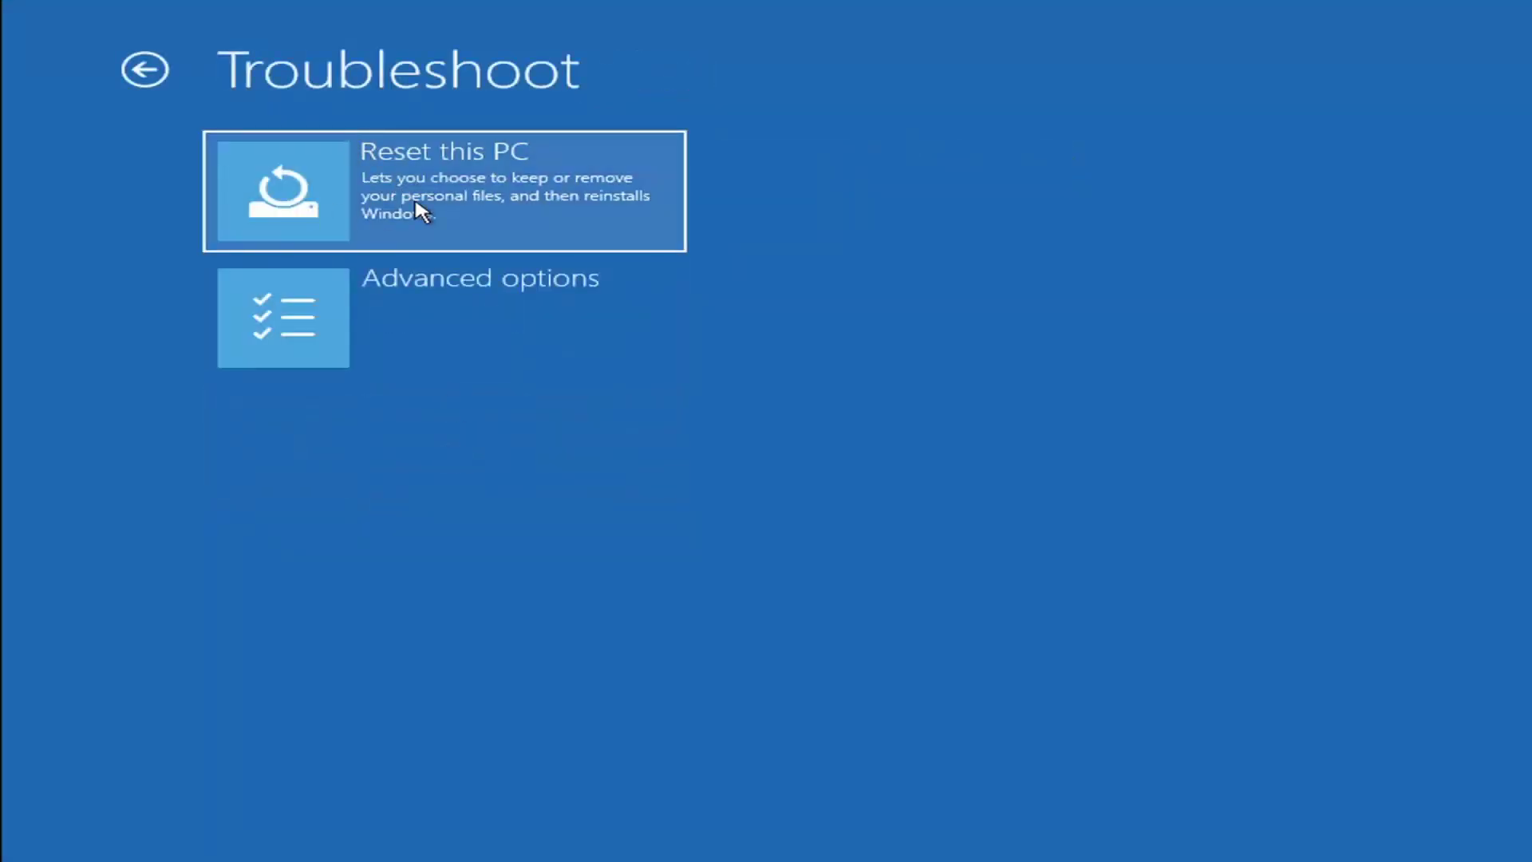
left_click(499, 212)
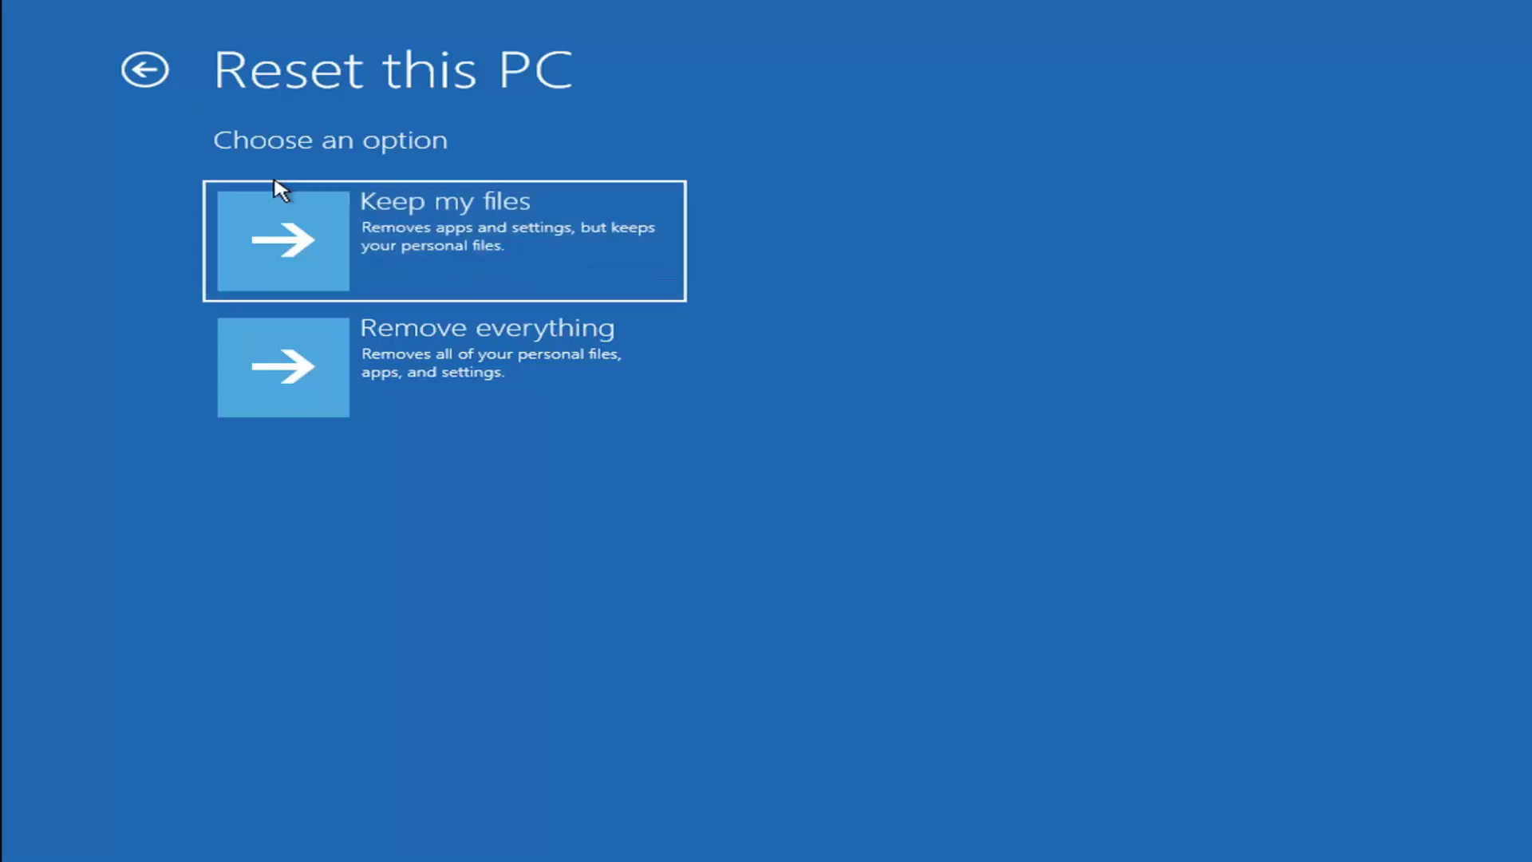
left_click(159, 73)
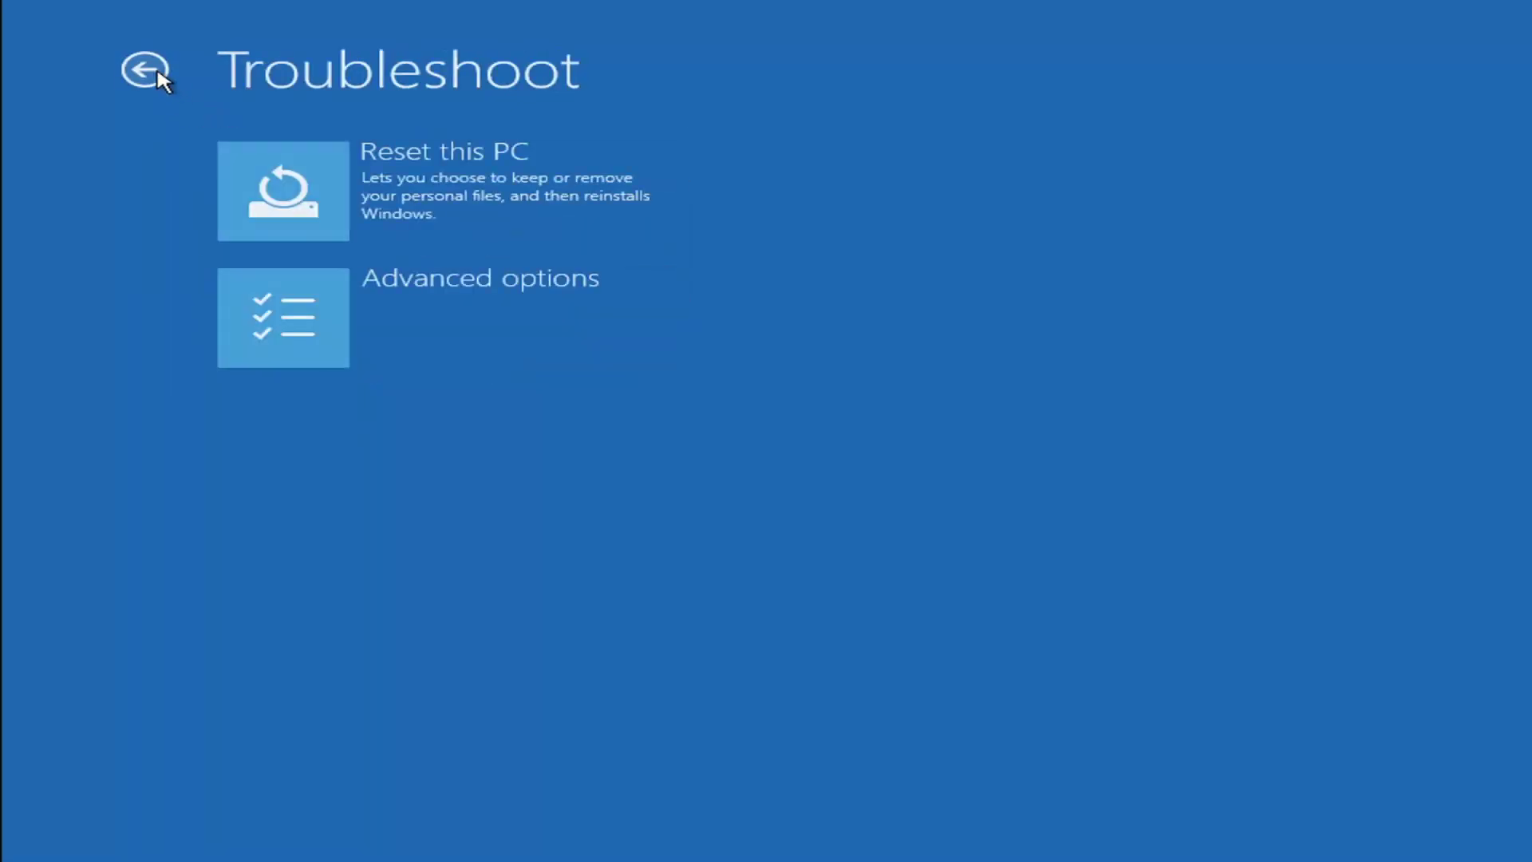
left_click(157, 68)
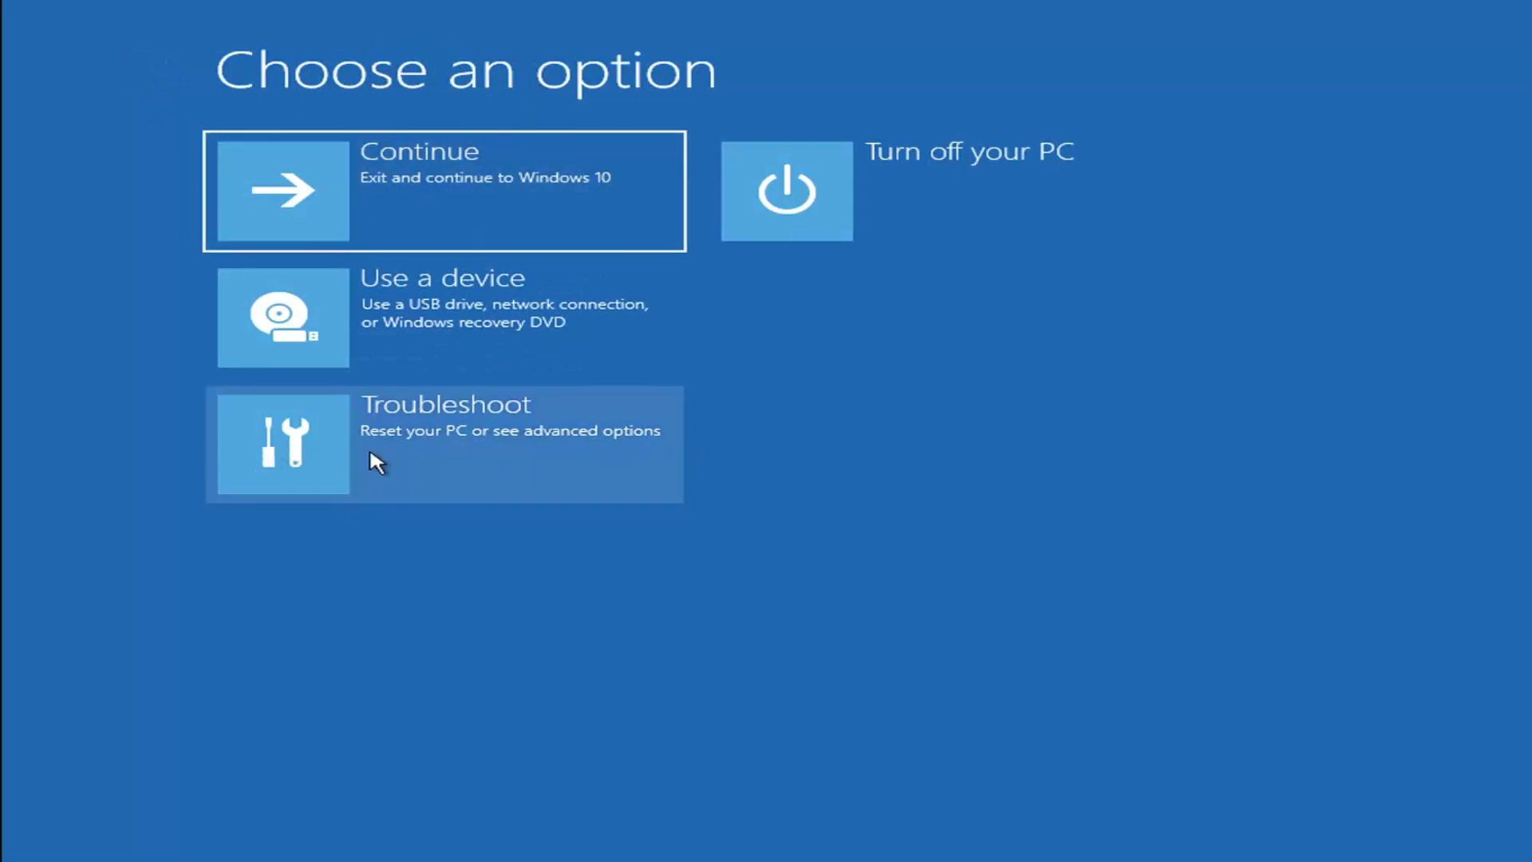
- Open the Command Prompt from the advanced troubleshooting options
left_click(473, 443)
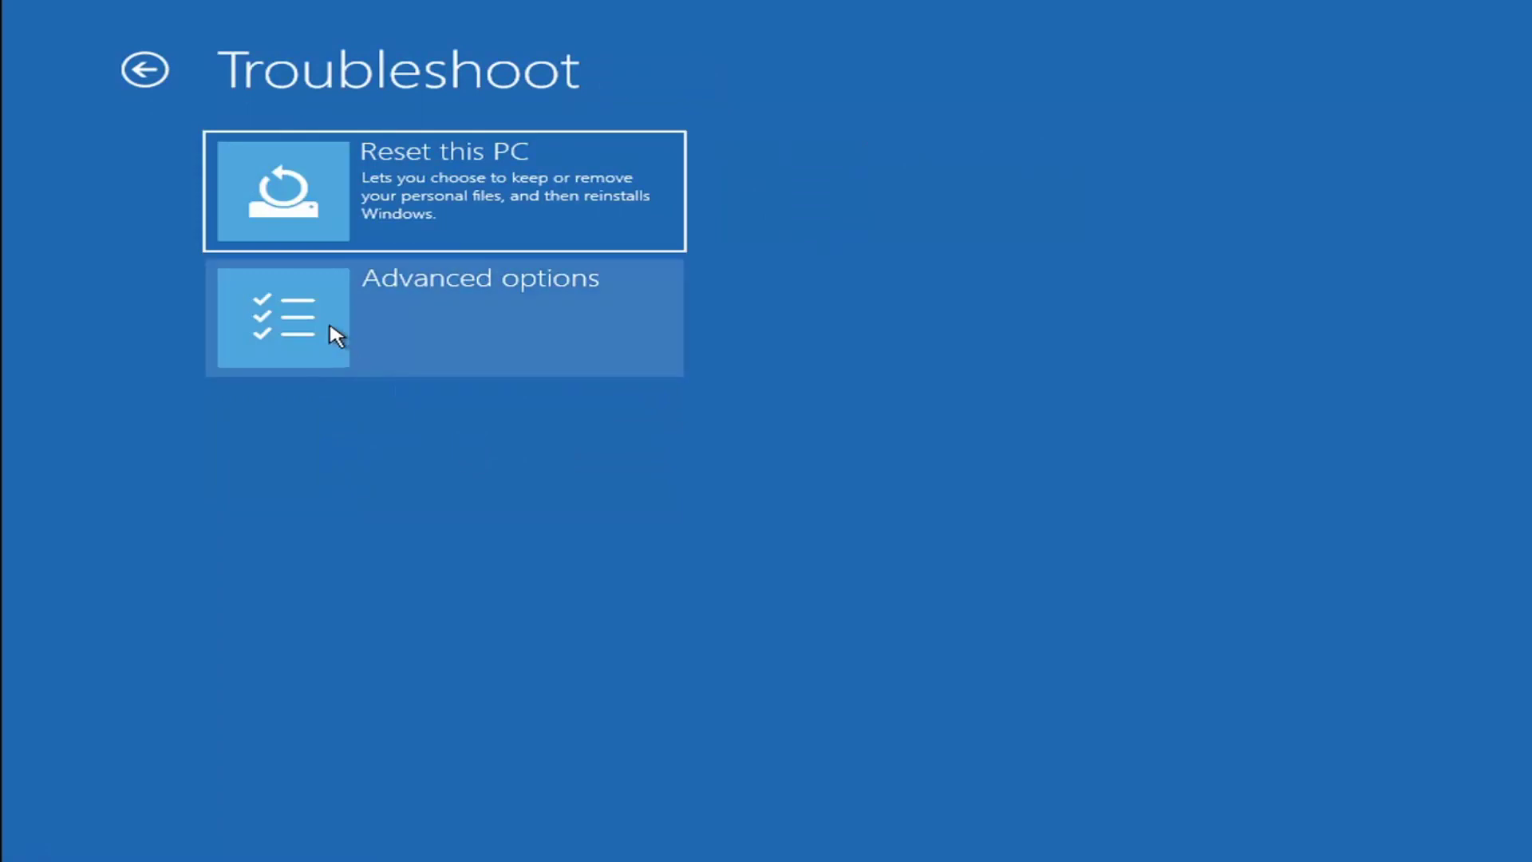
left_click(458, 327)
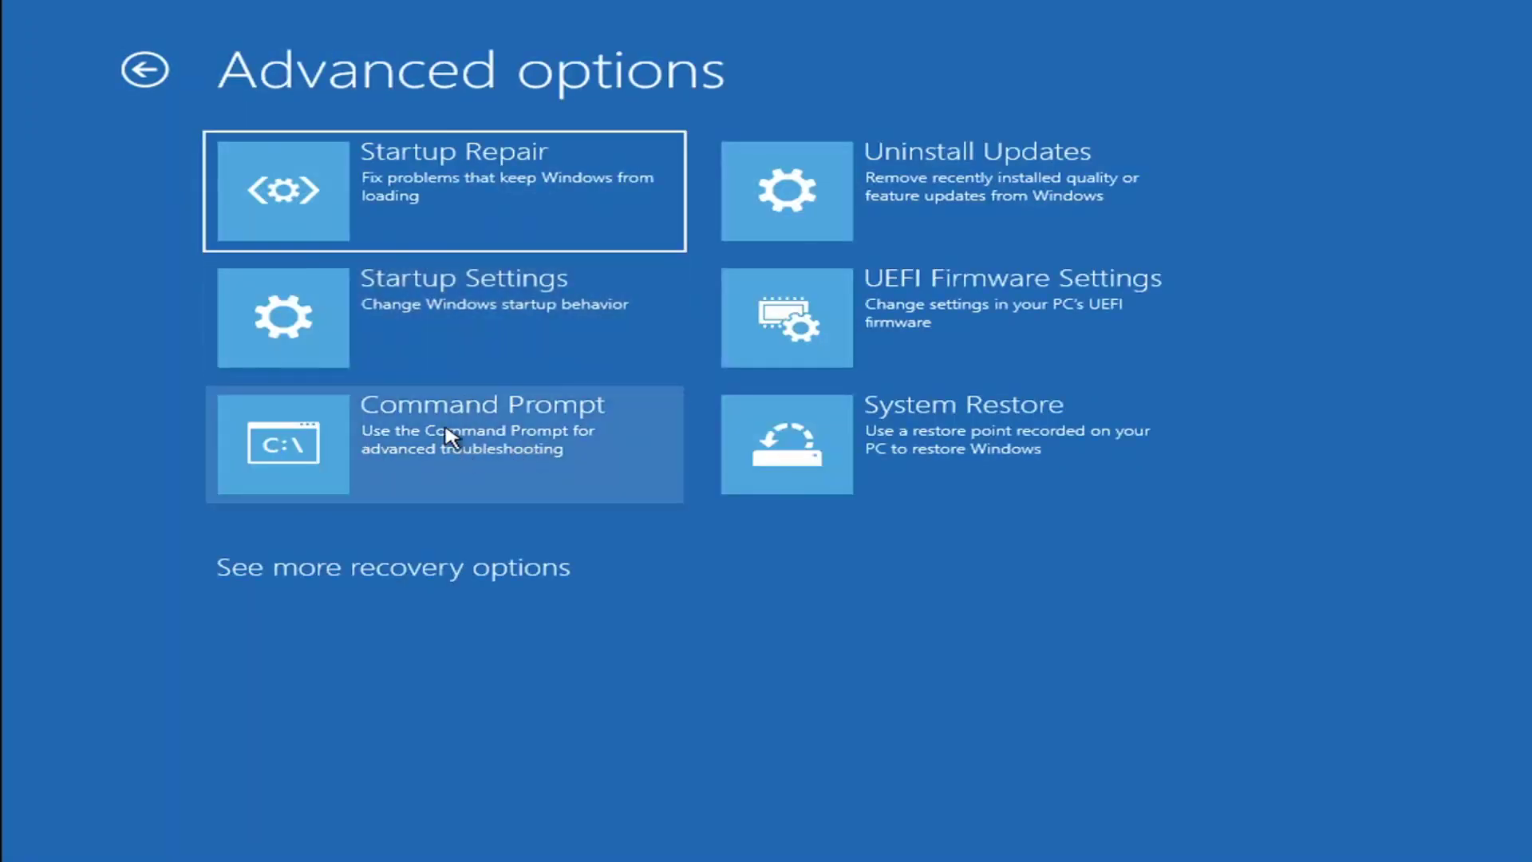
left_click(377, 448)
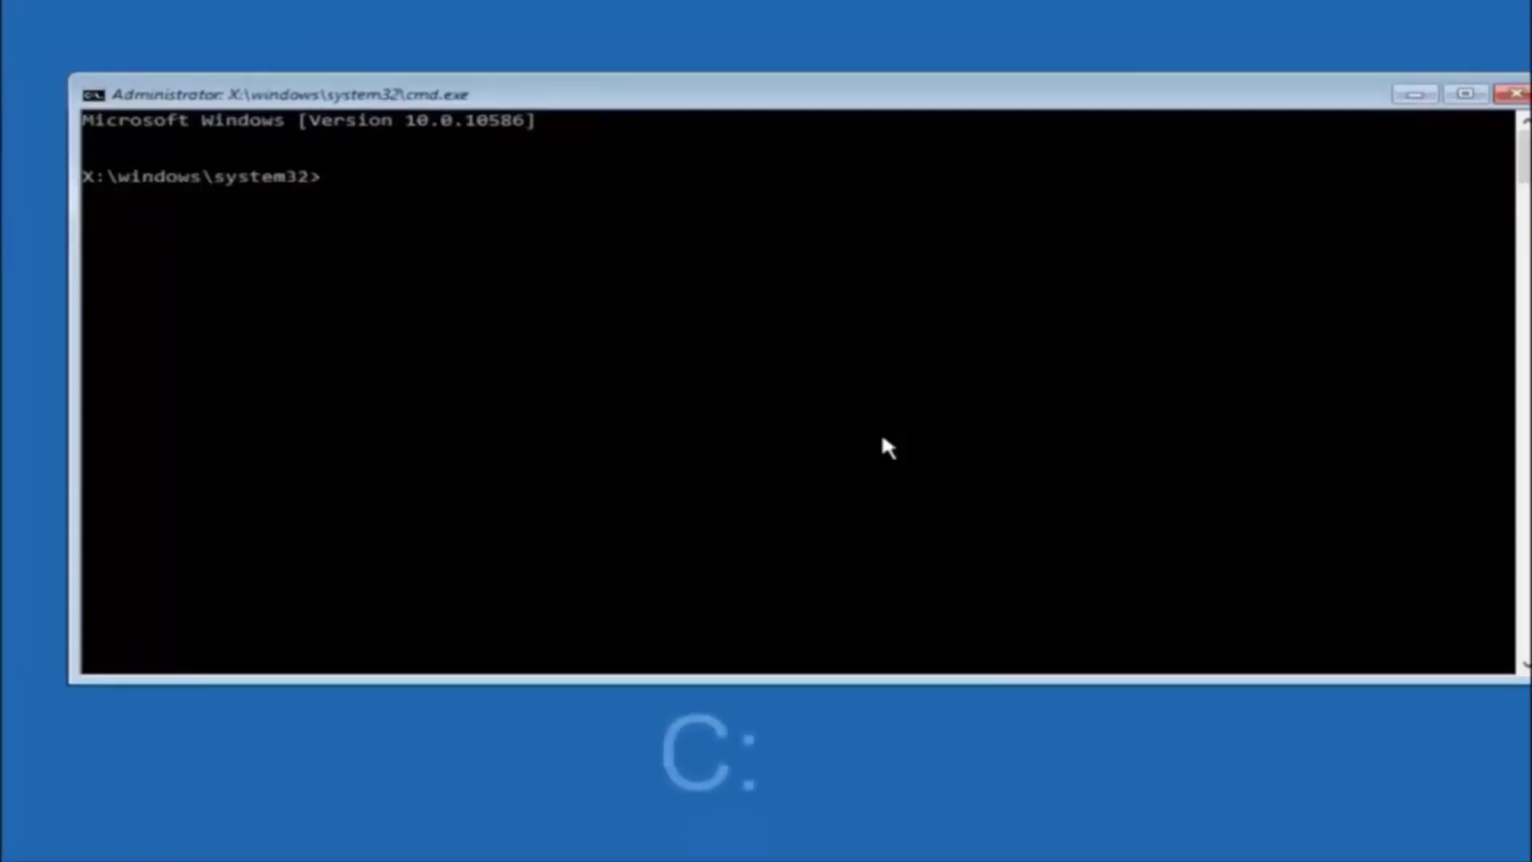
- Switch to drive C: and list its root directory with dir
type("c:")
key("Return")
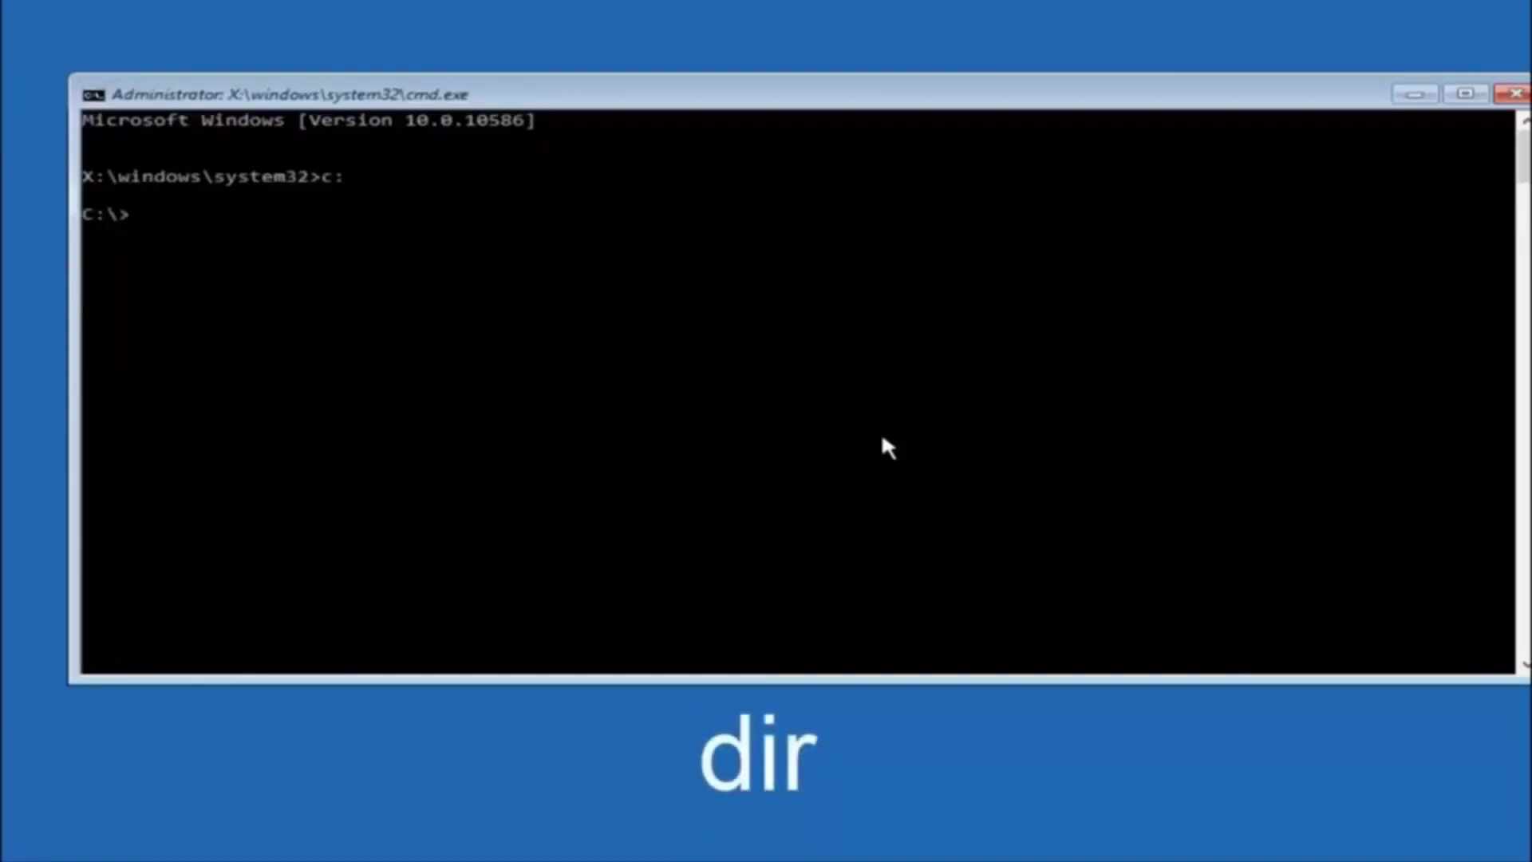
type("dir")
key("Return")
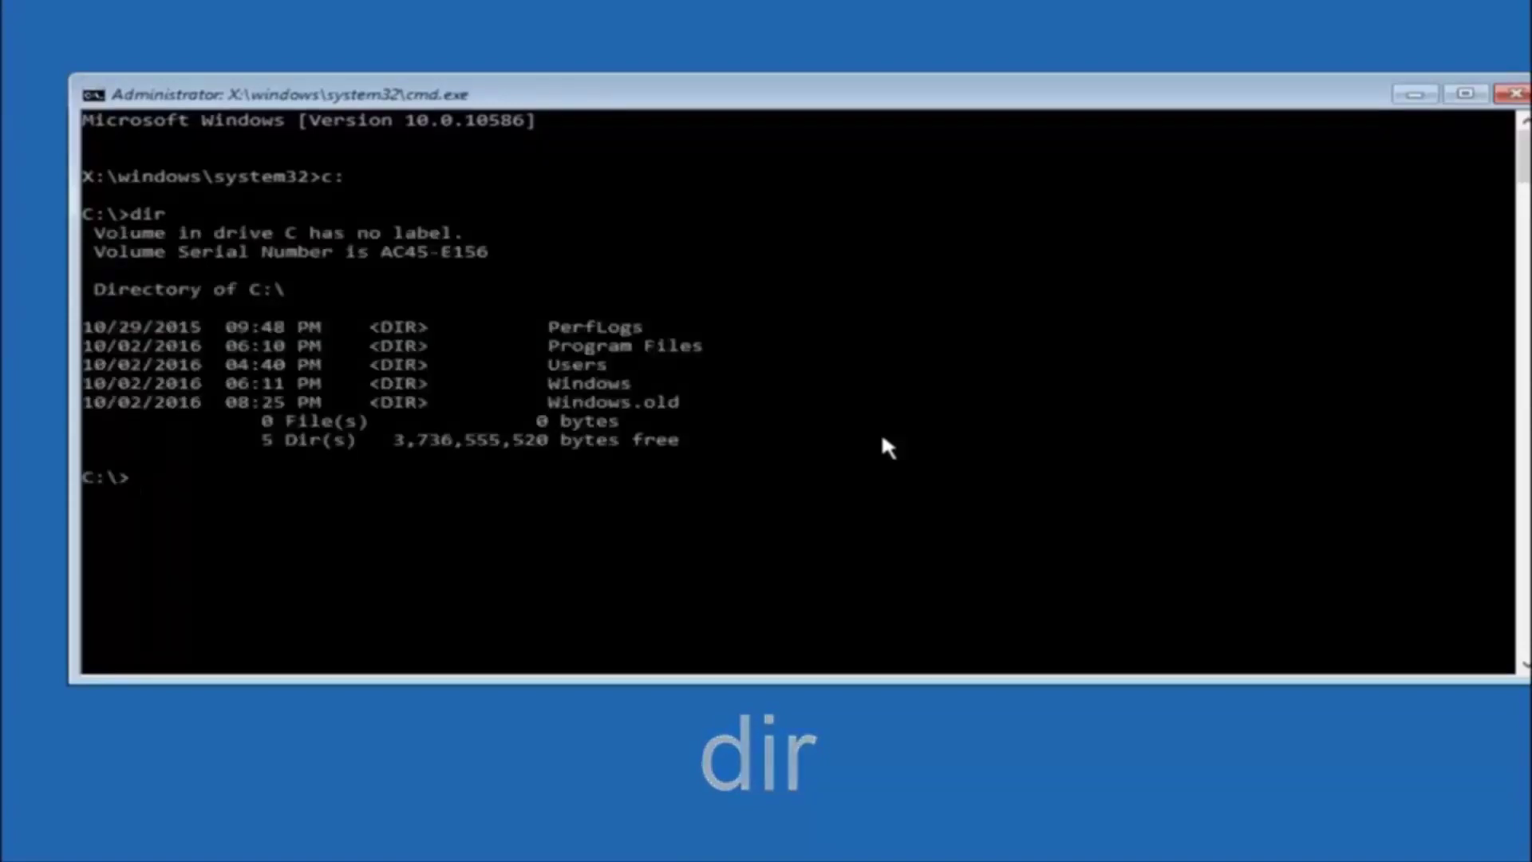
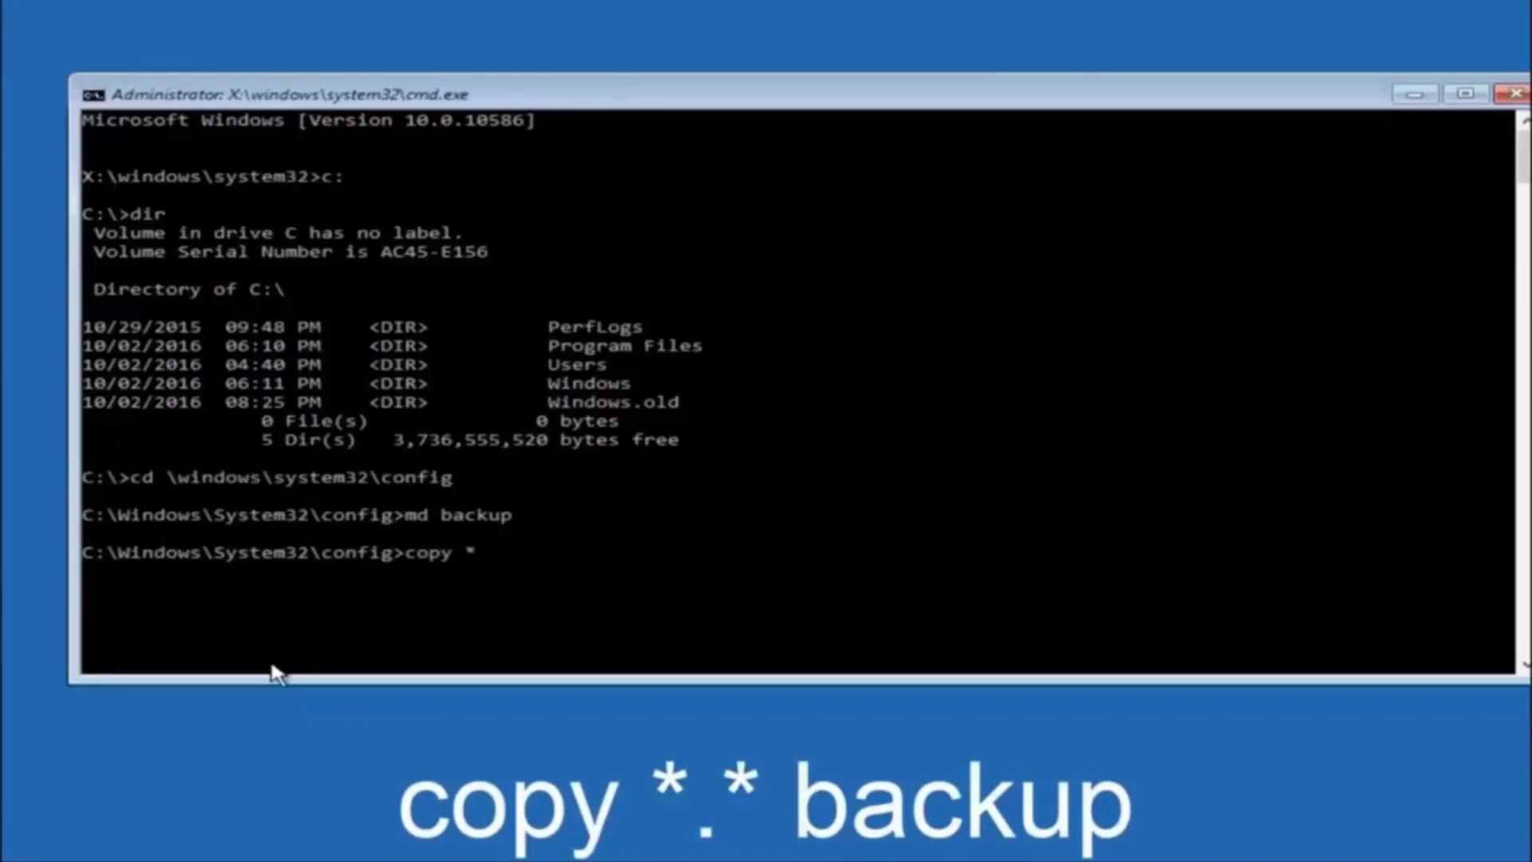
- Copy all files of the Windows\System32\config folder with "copy *.* backup" and change into the regback directory
type(".* backup1")
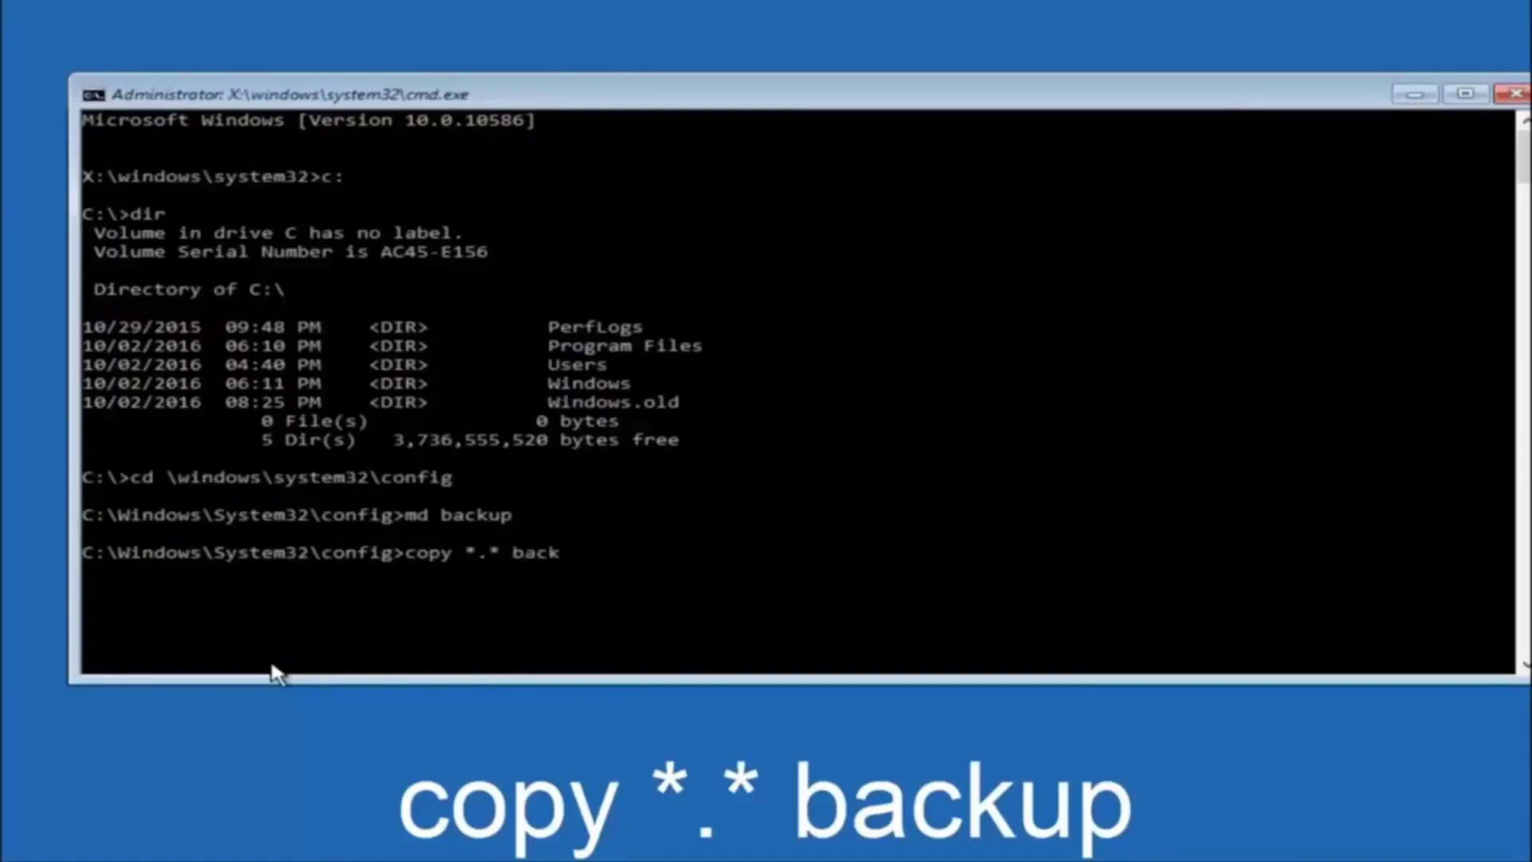
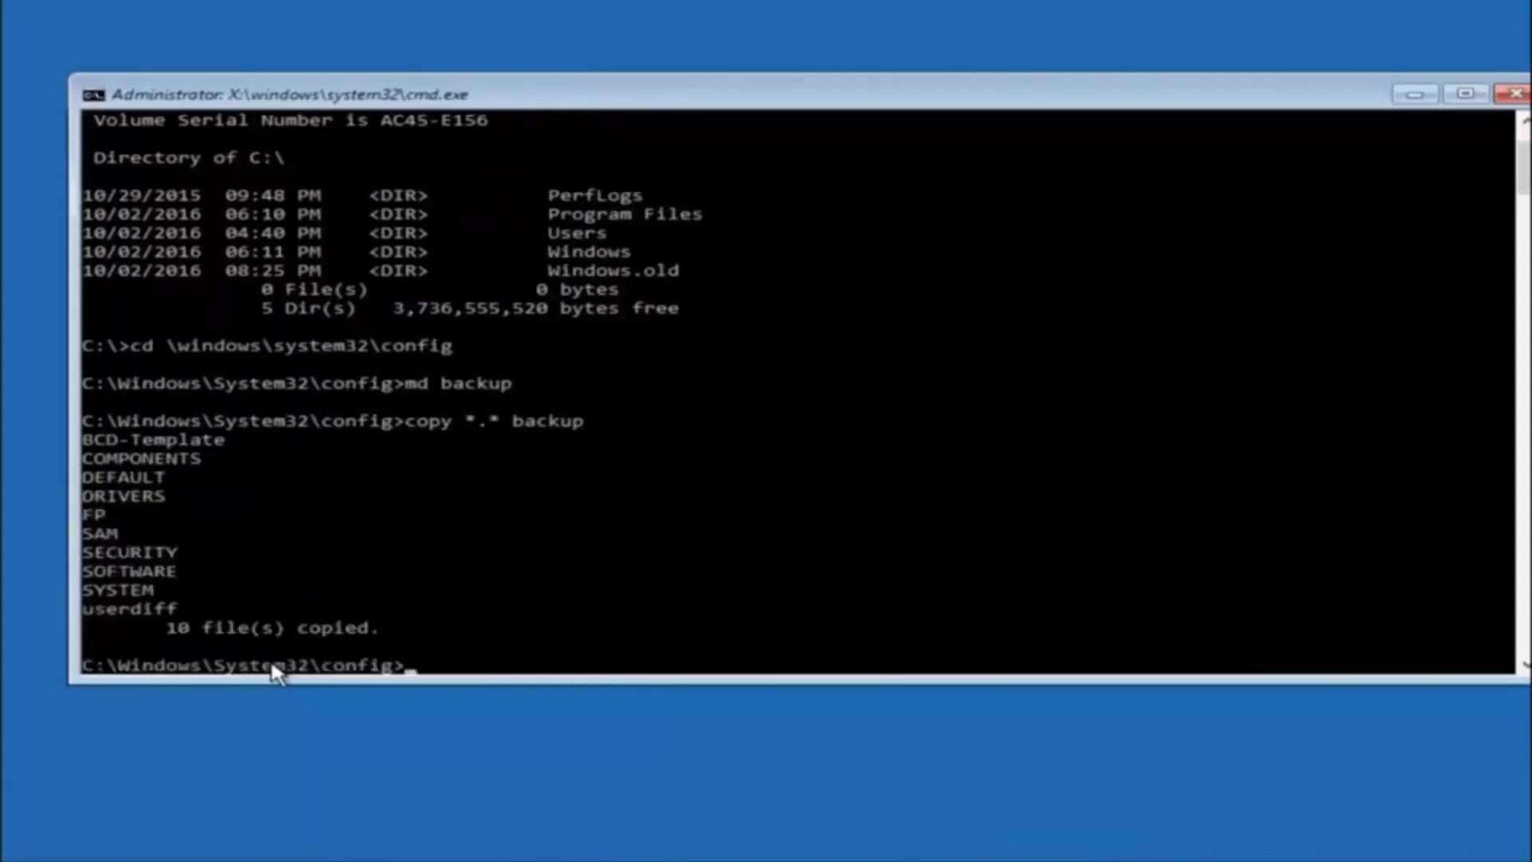
type("cd")
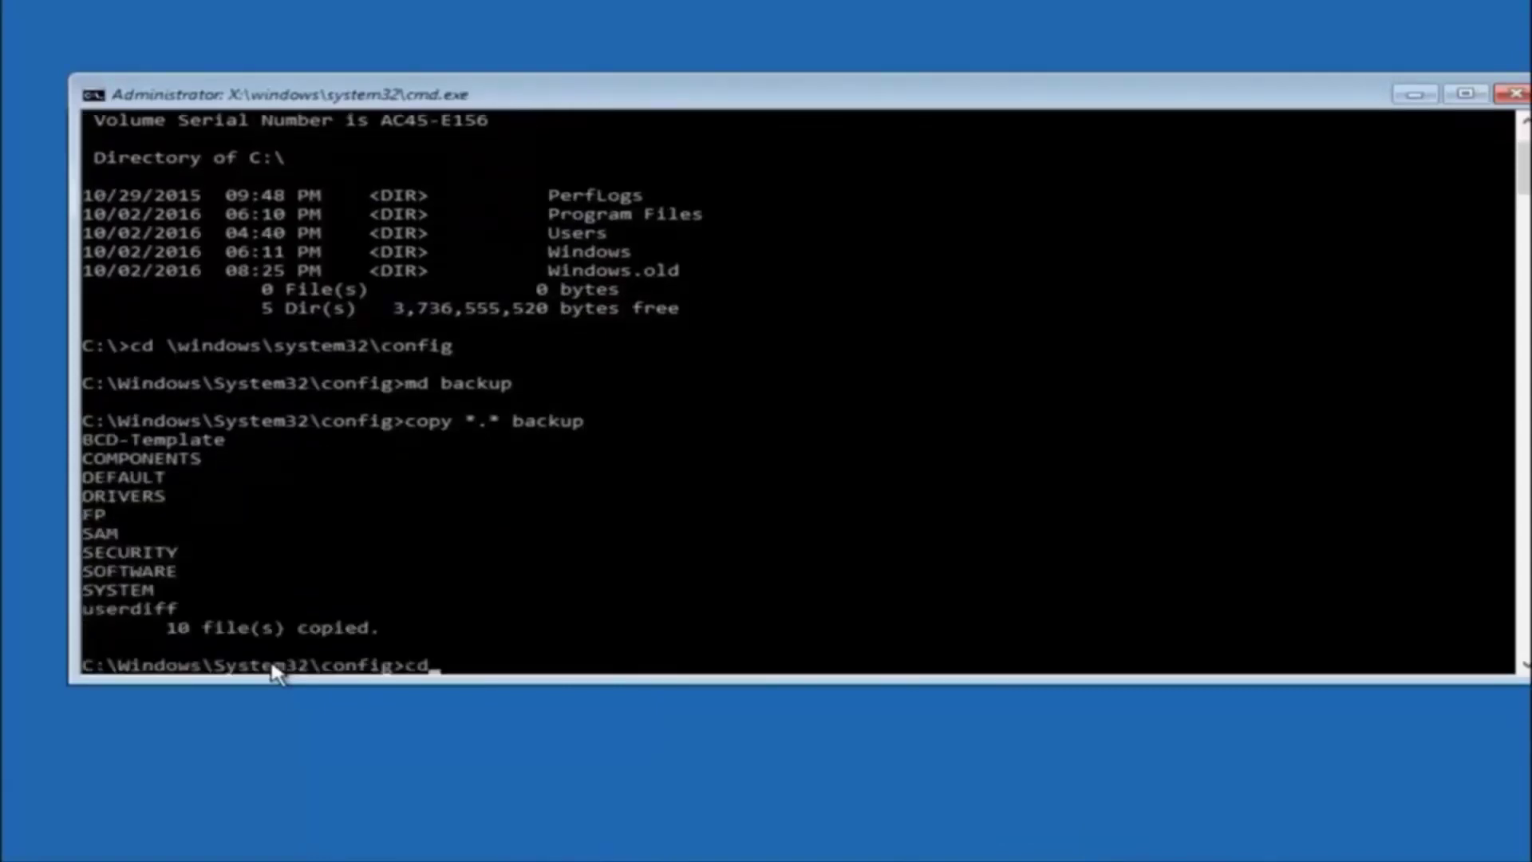
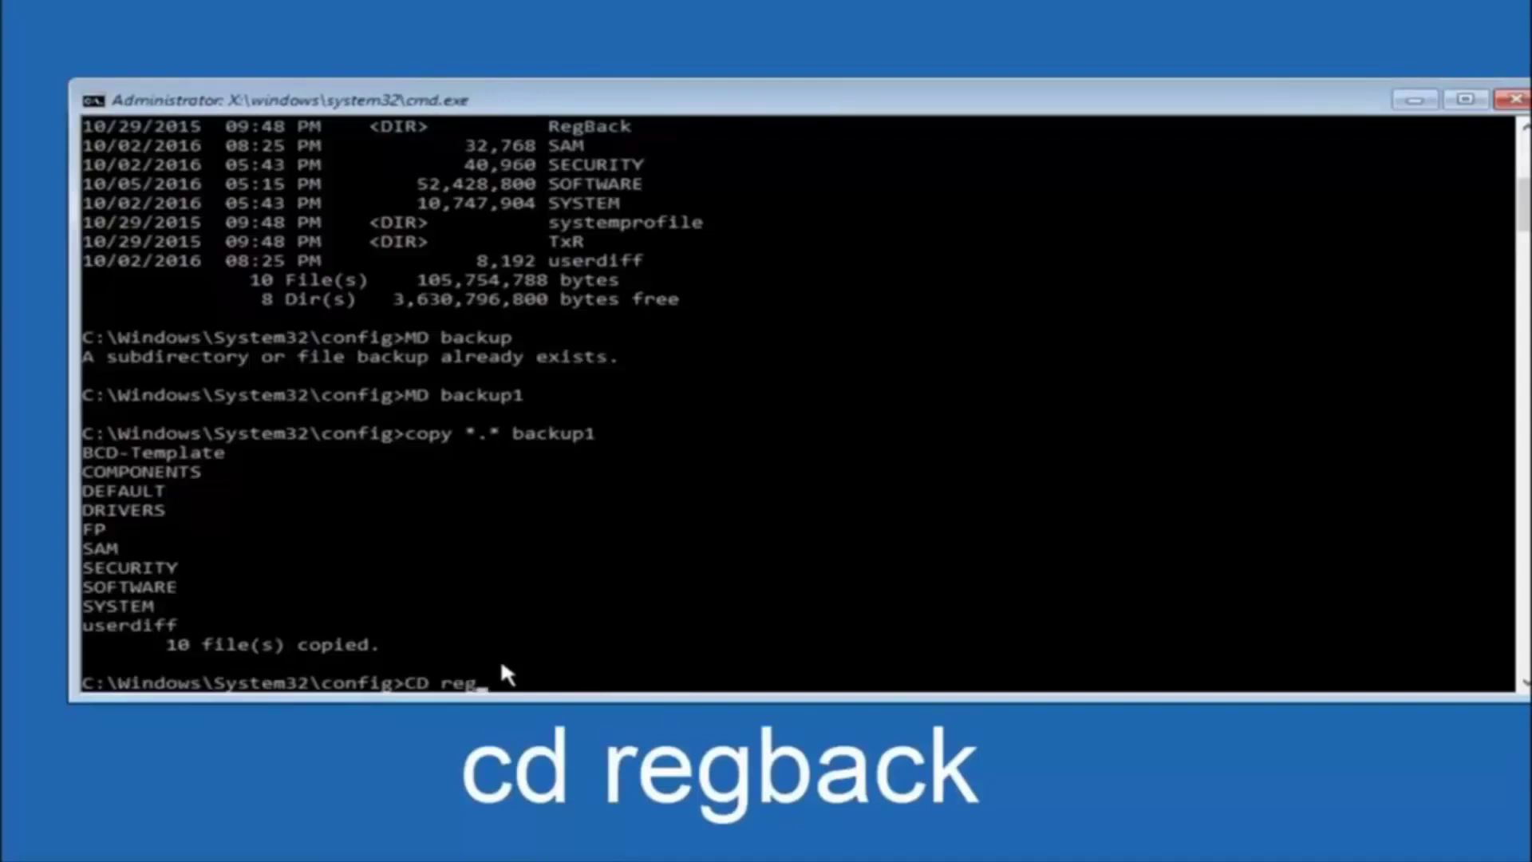
type("ck")
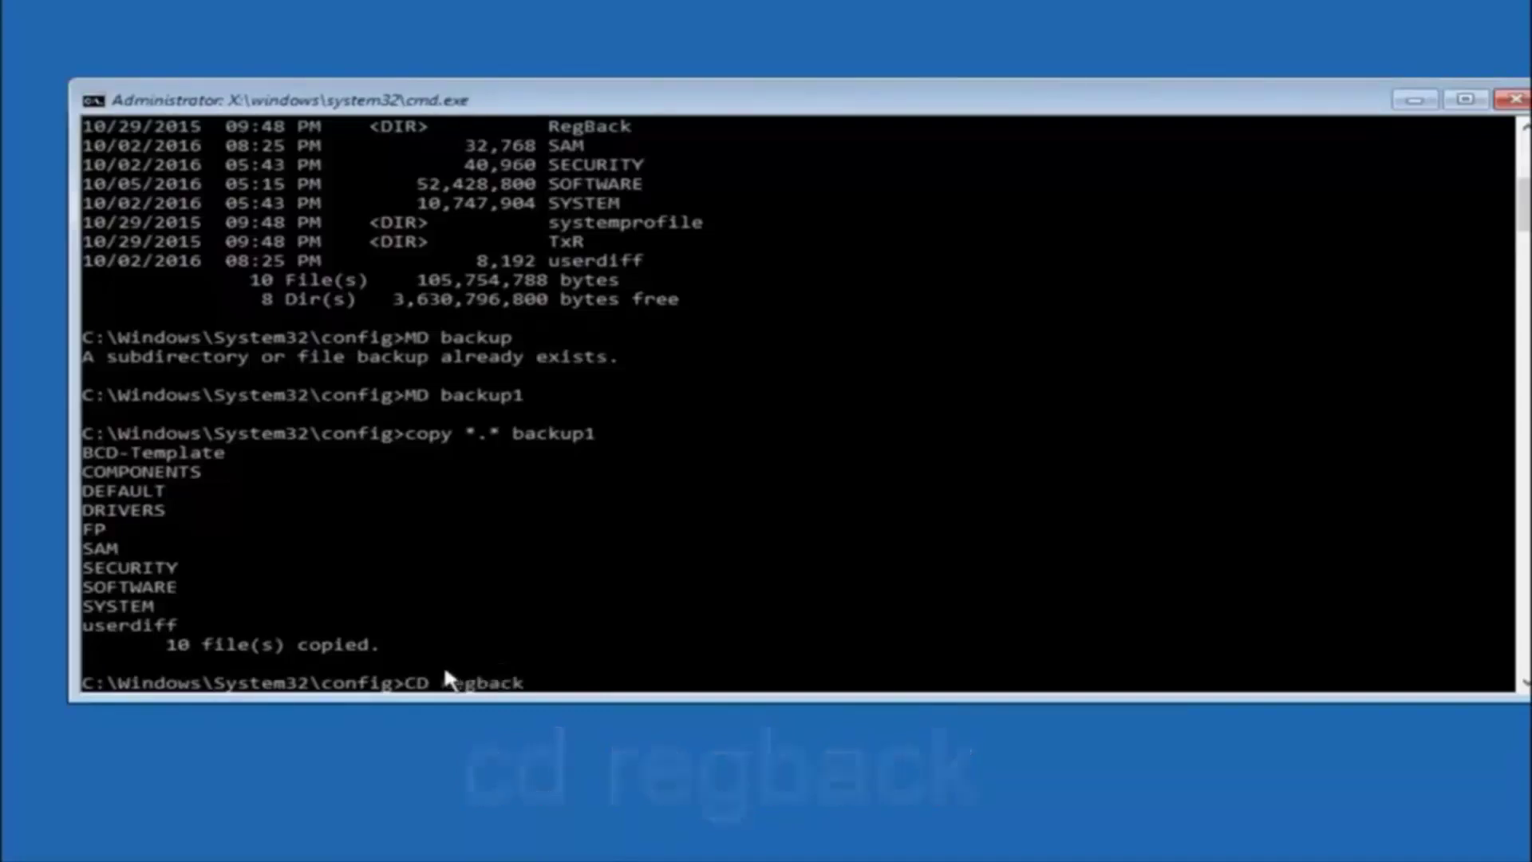
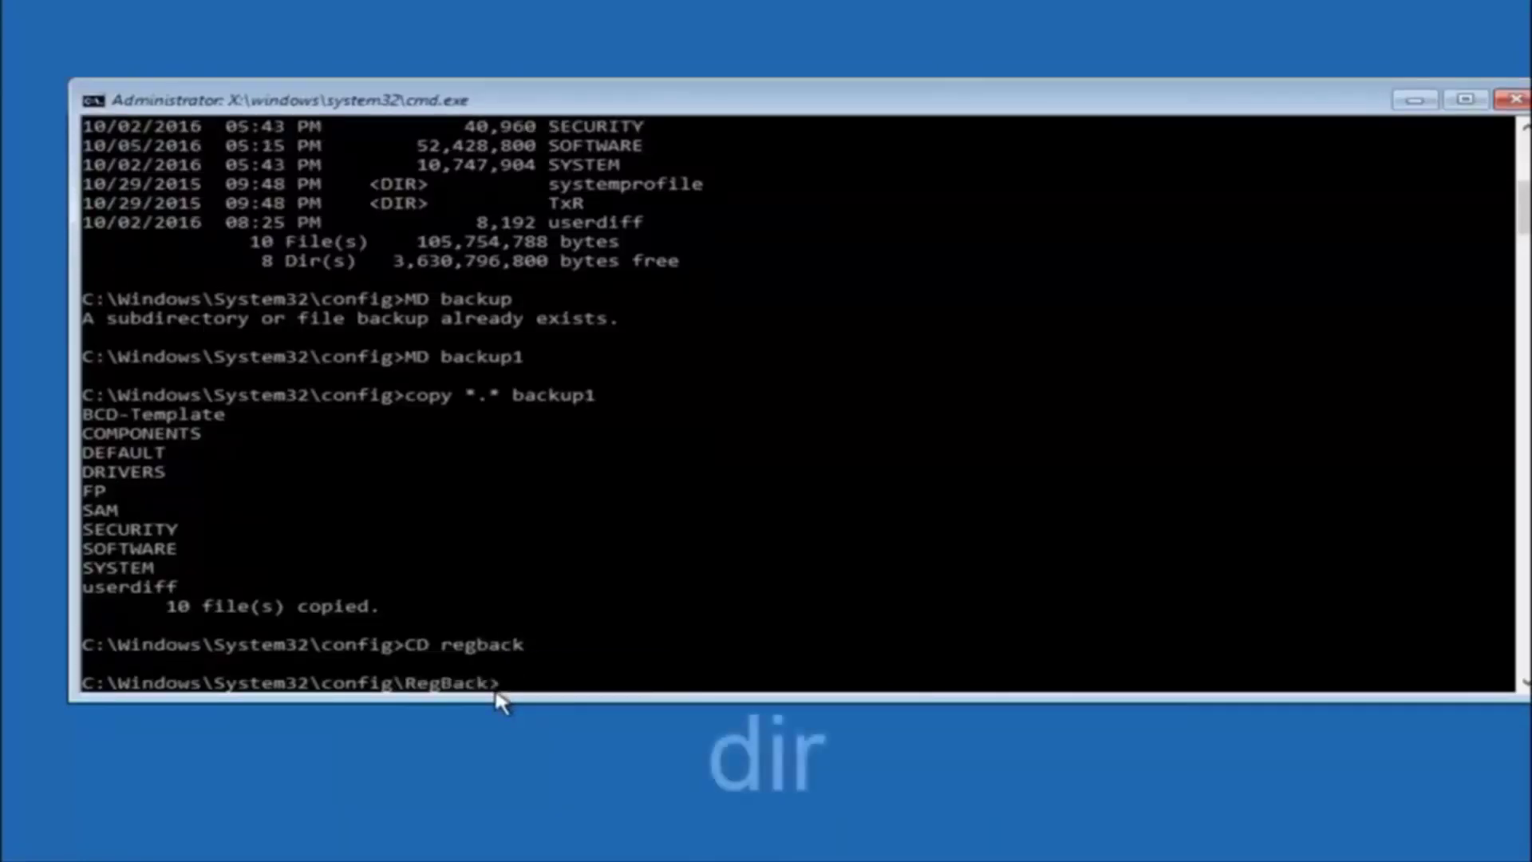
- List the RegBack directory and copy its files to the parent directory with "copy *.* ..", overwriting all with A, before closing the Command Prompt
type("dir")
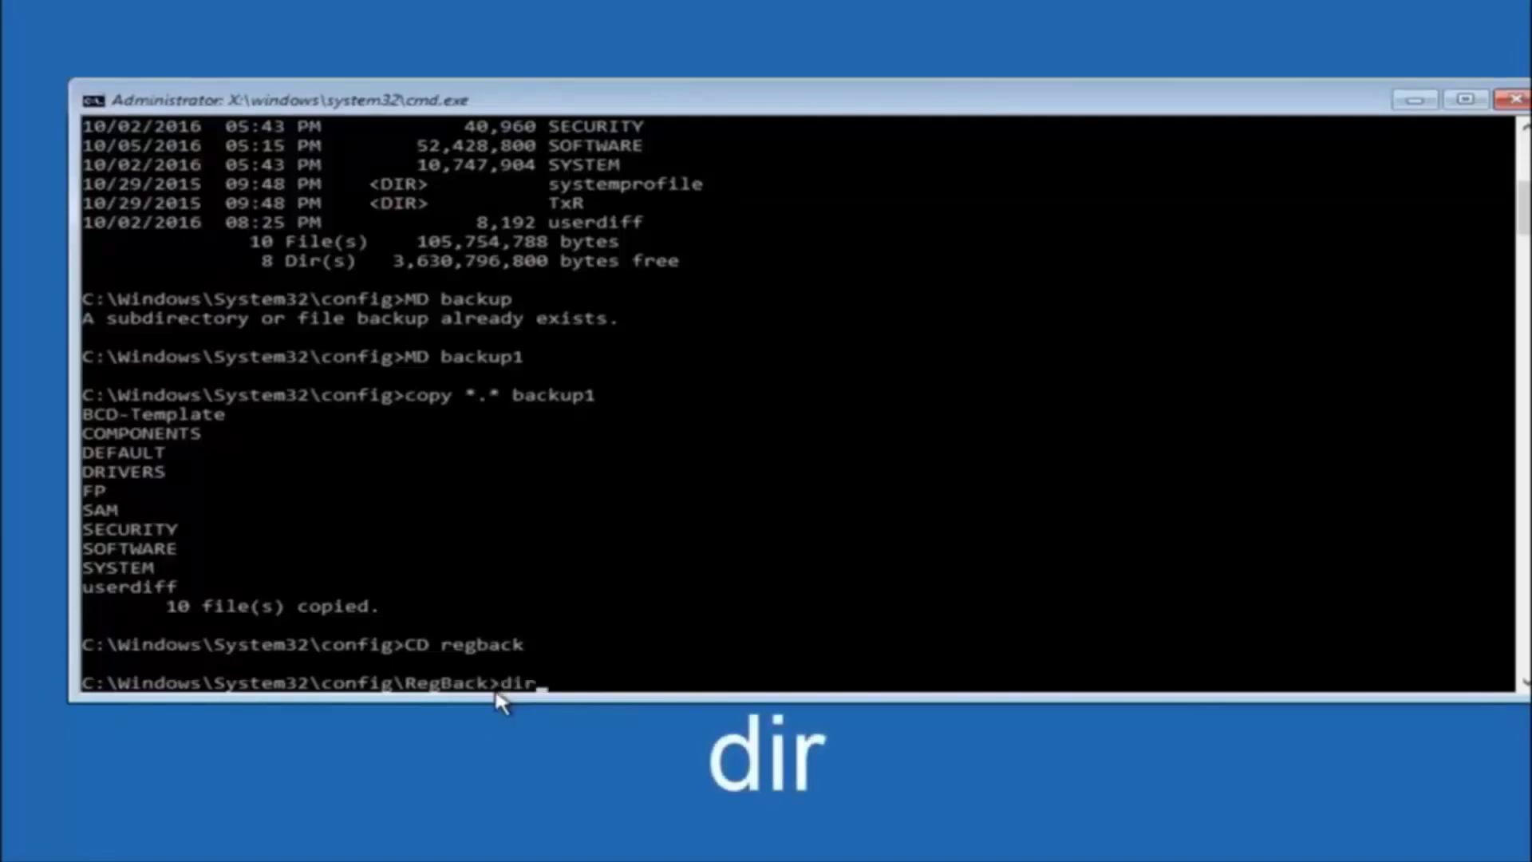
key("Return")
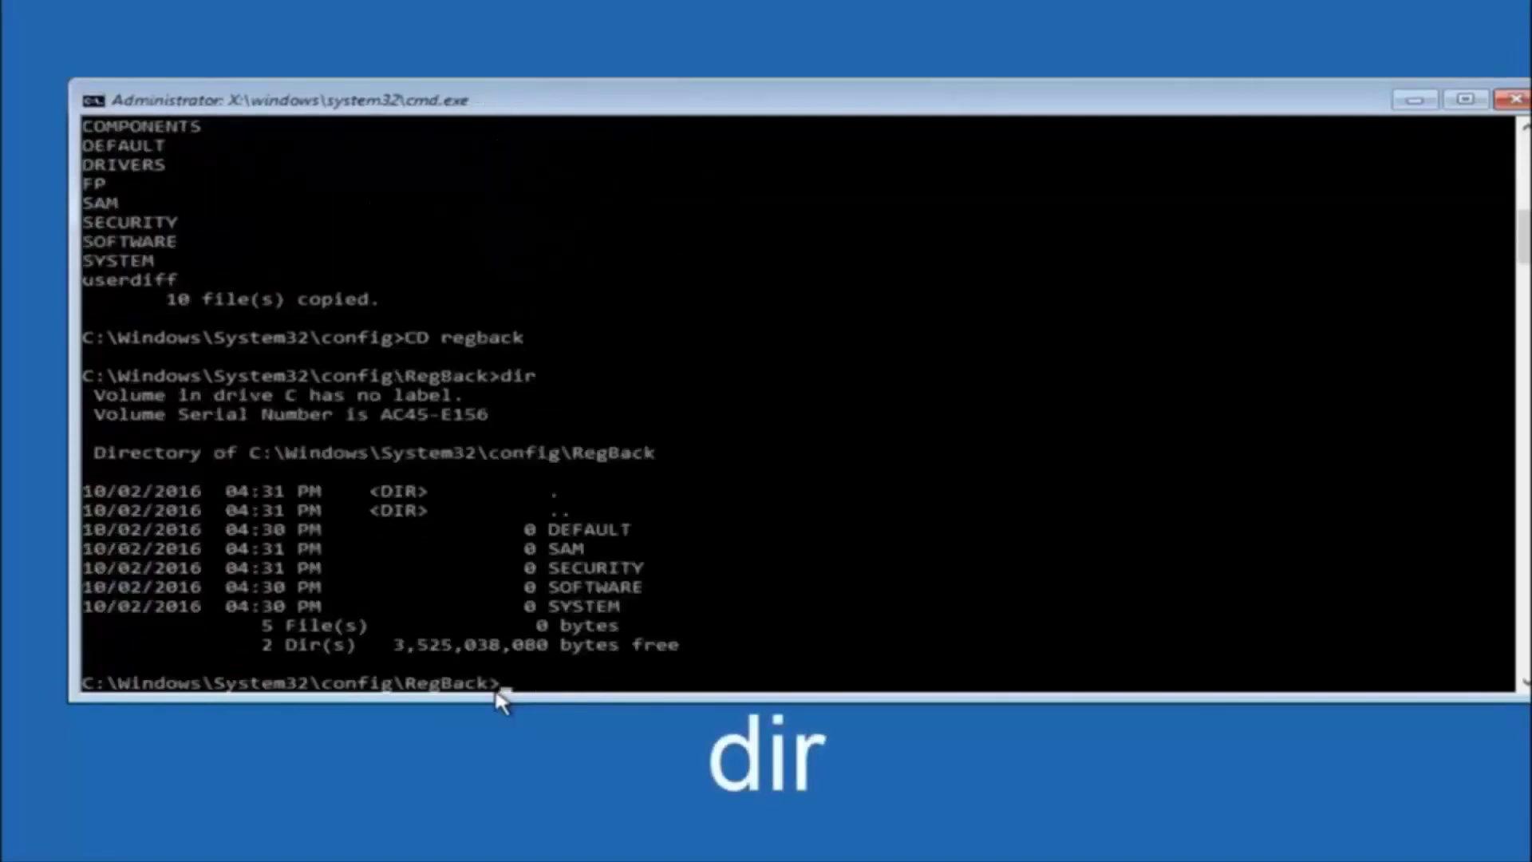
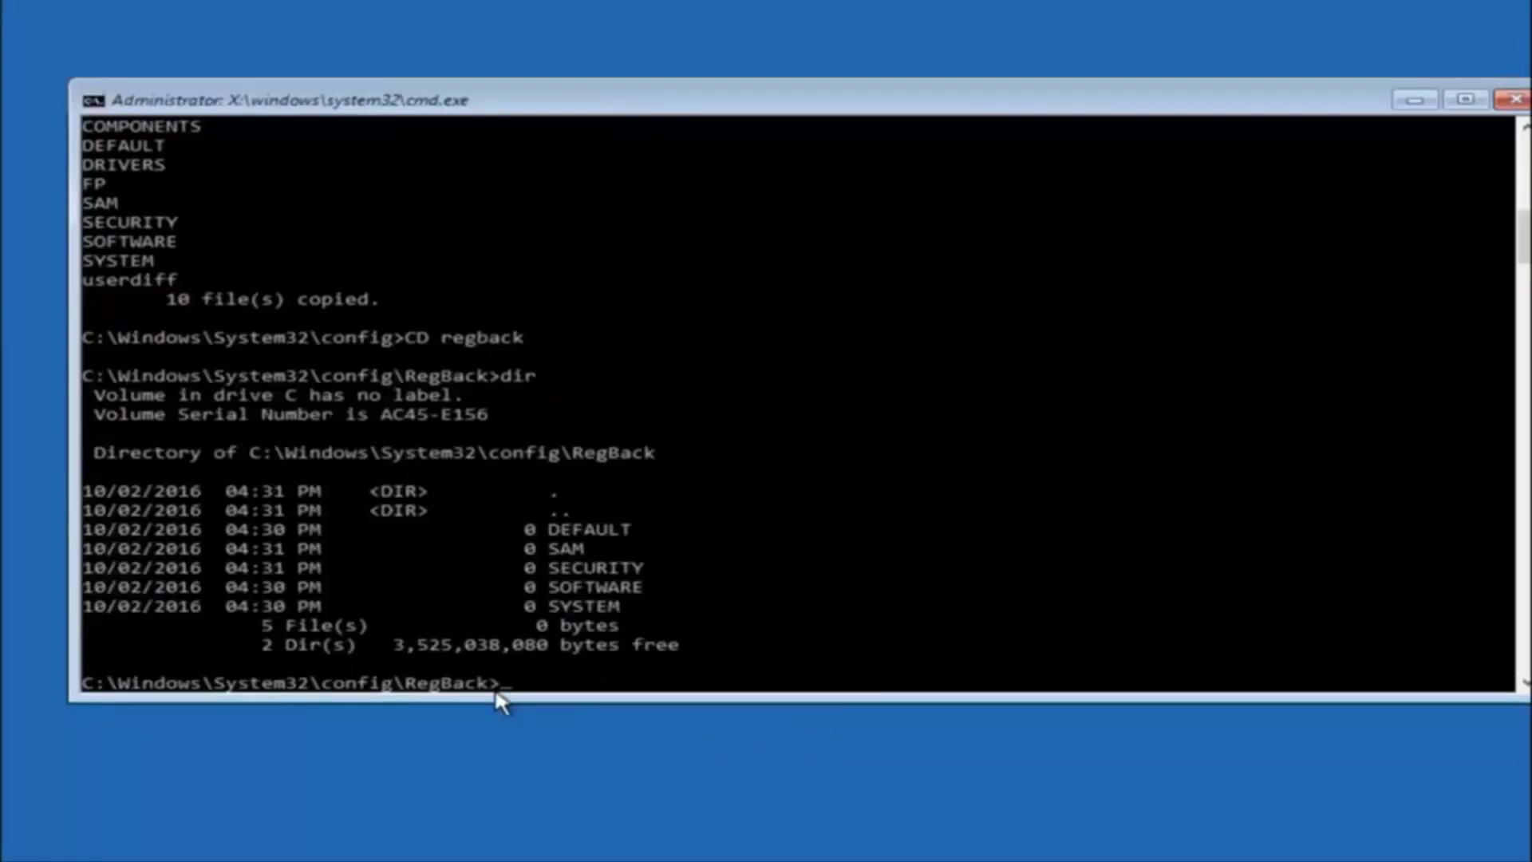
type("copy *.*")
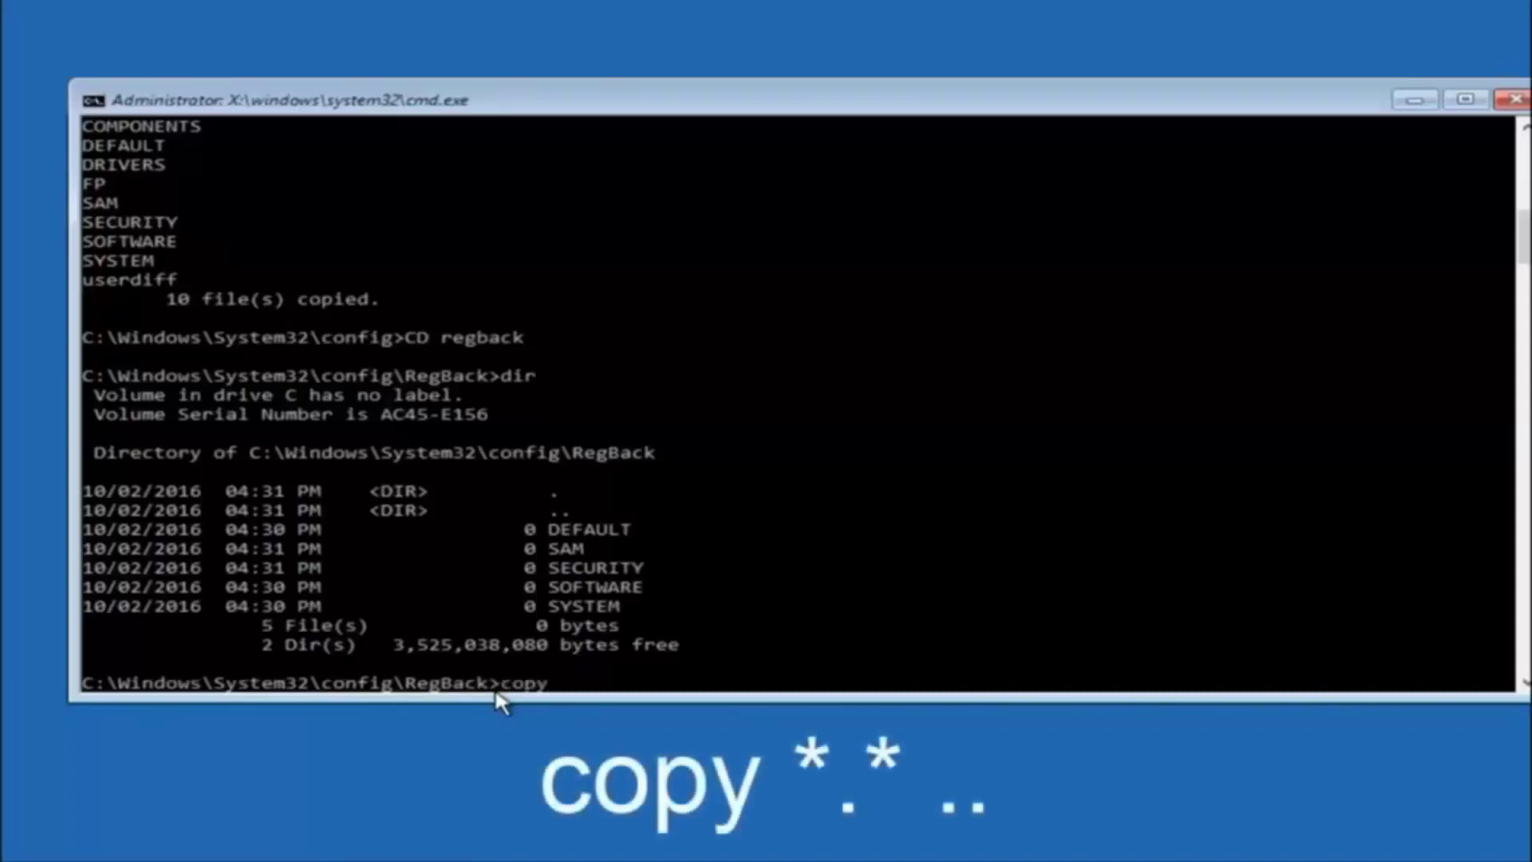
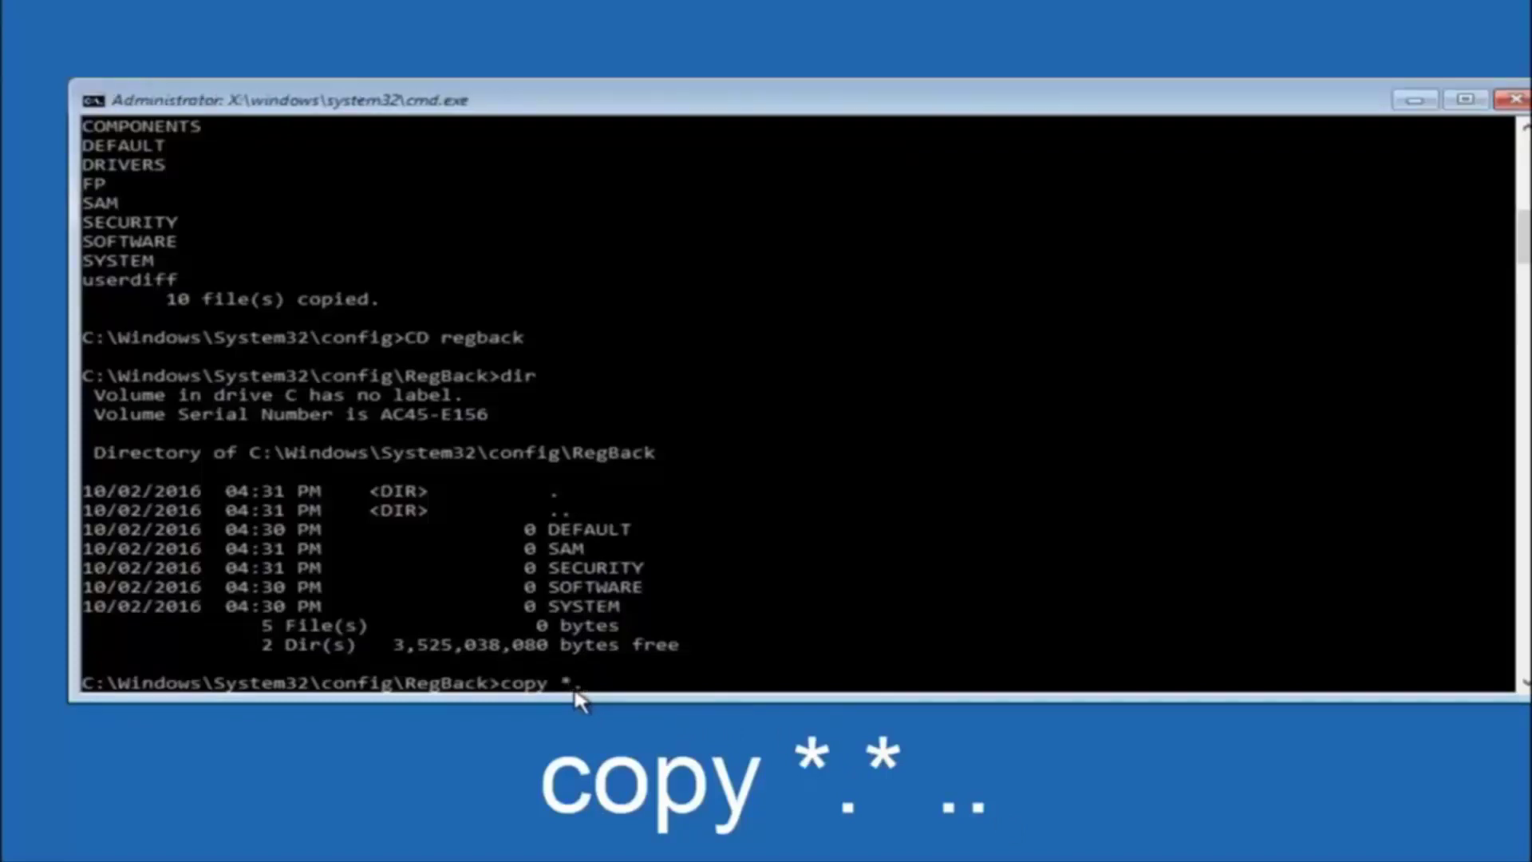
type("*")
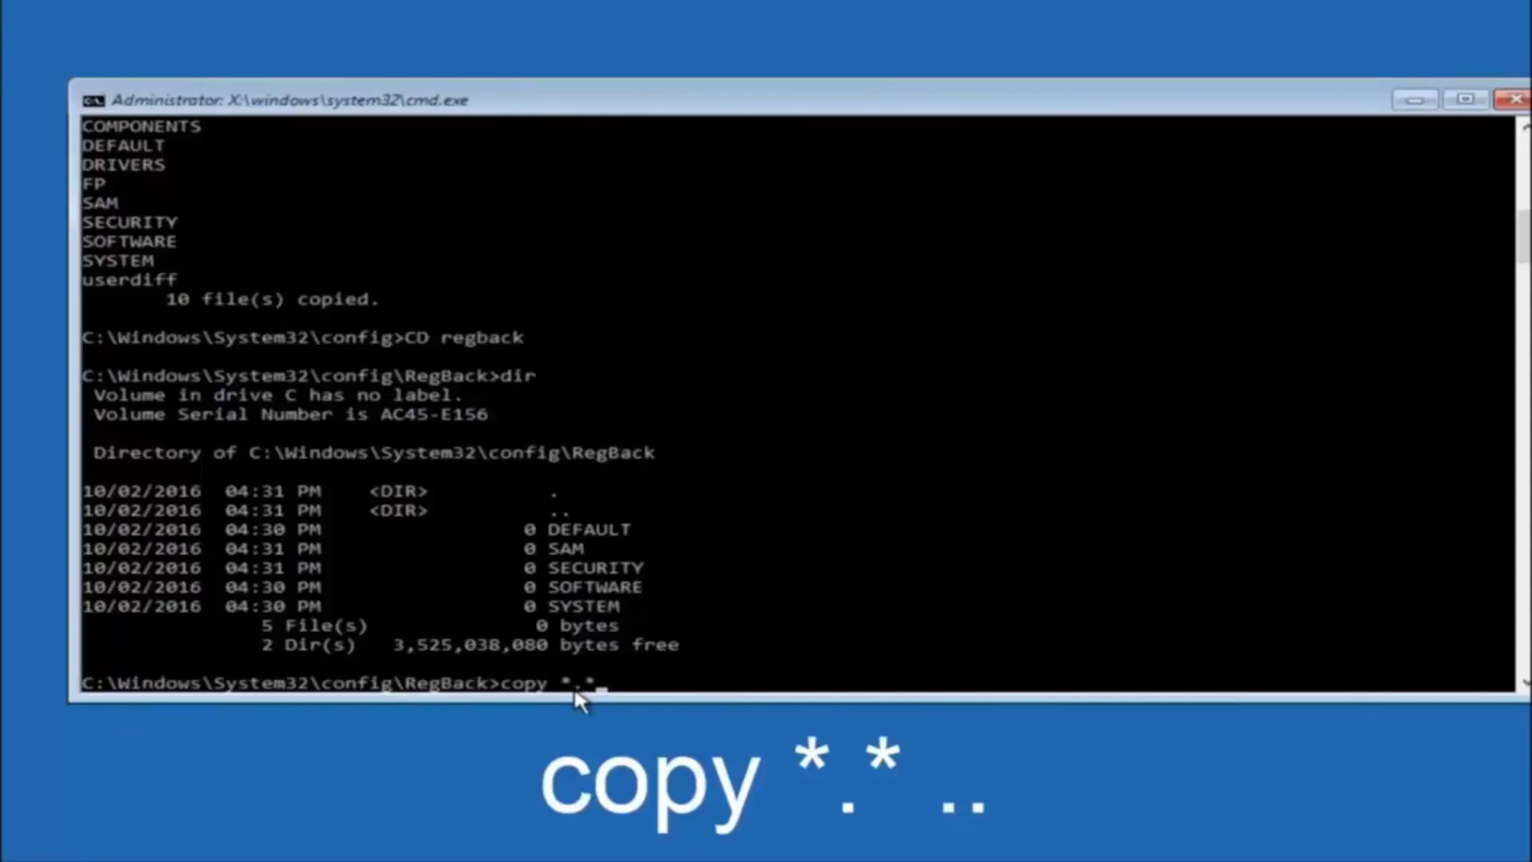
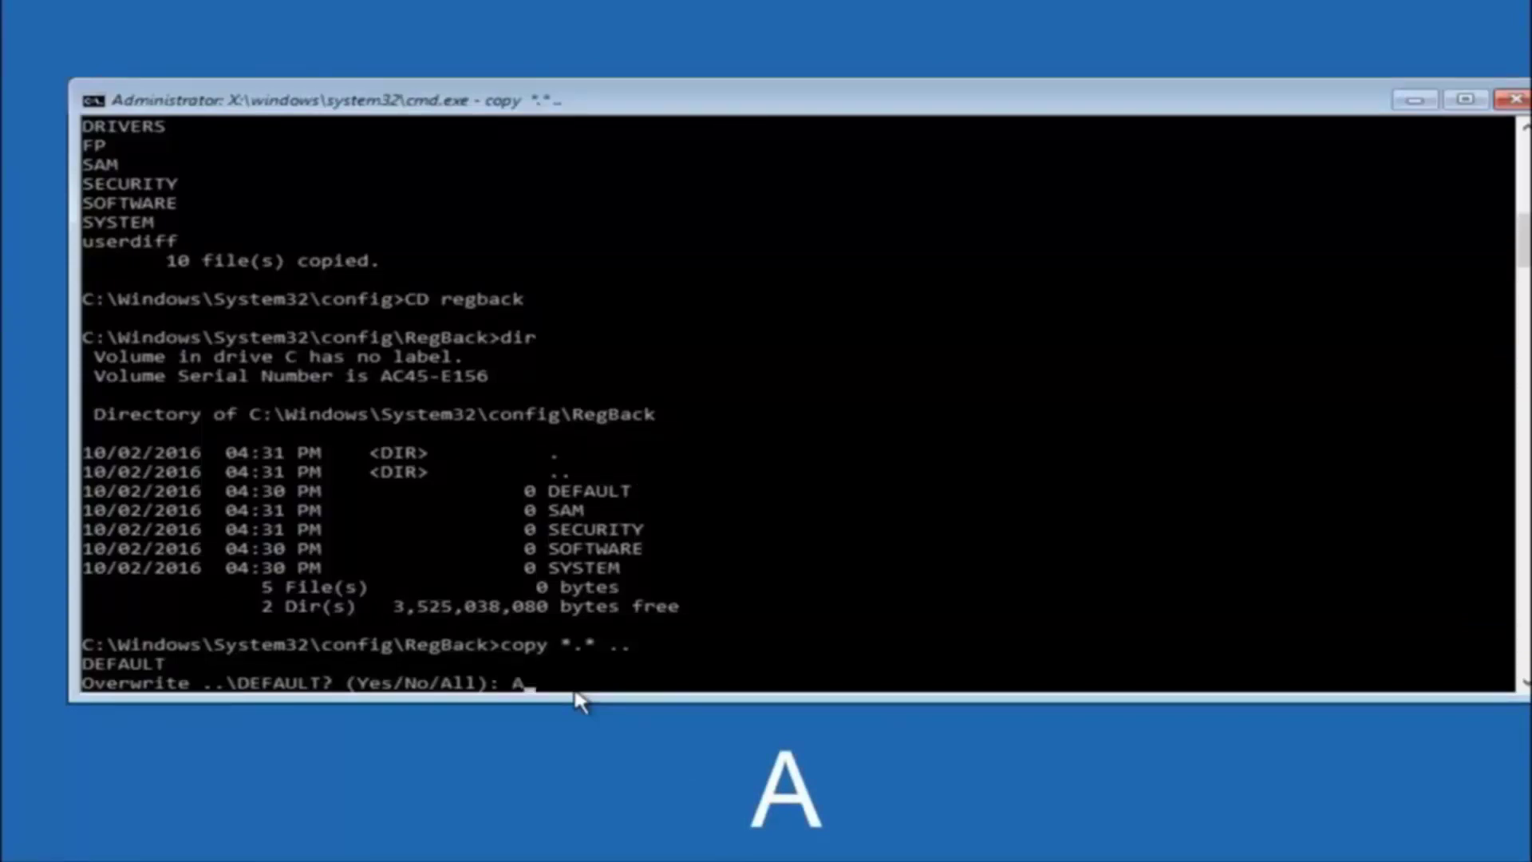
key("Return")
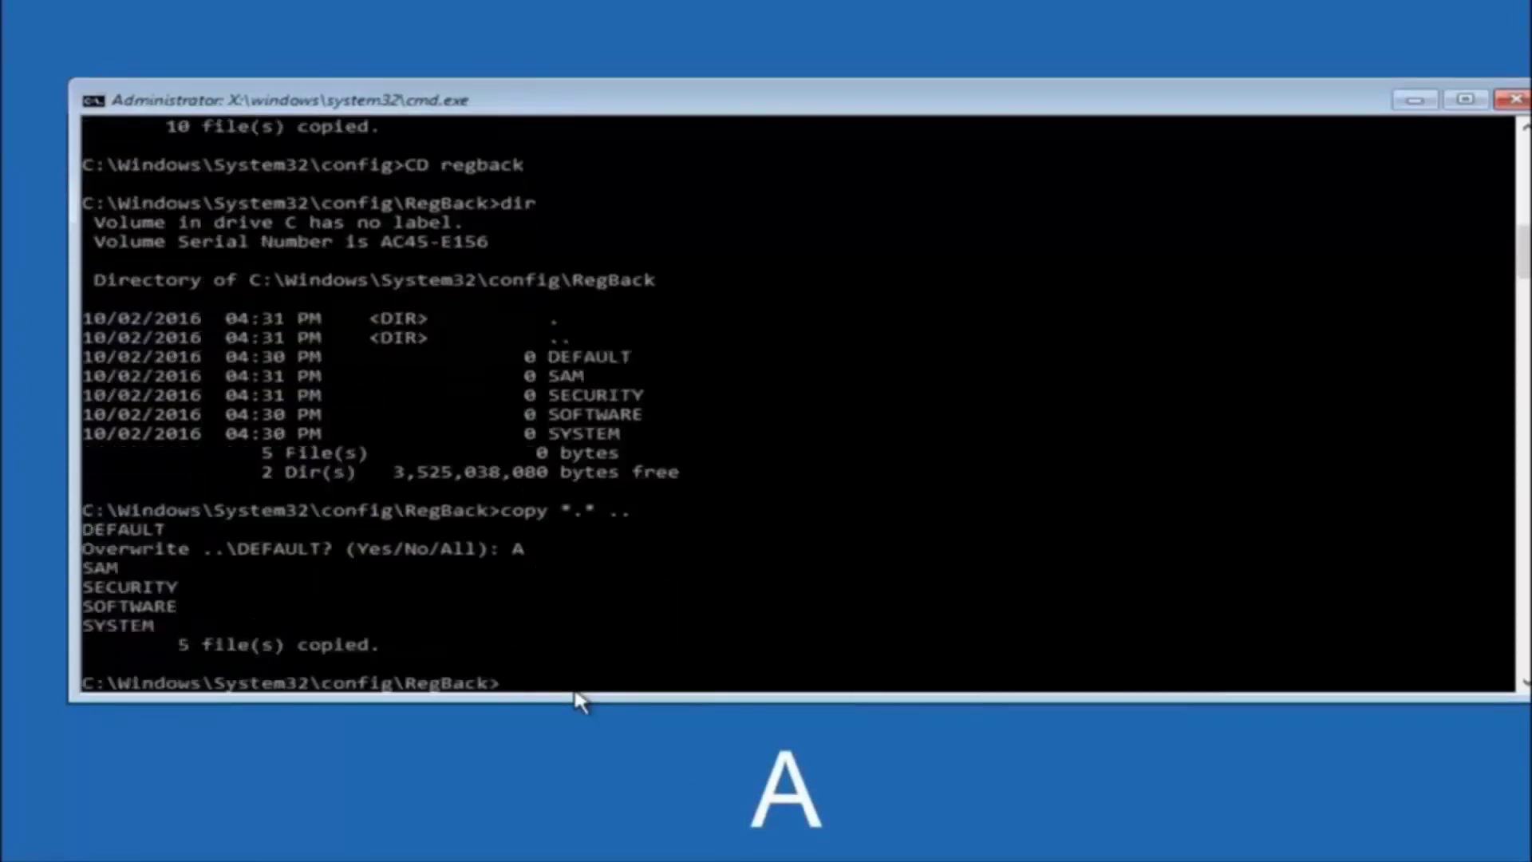
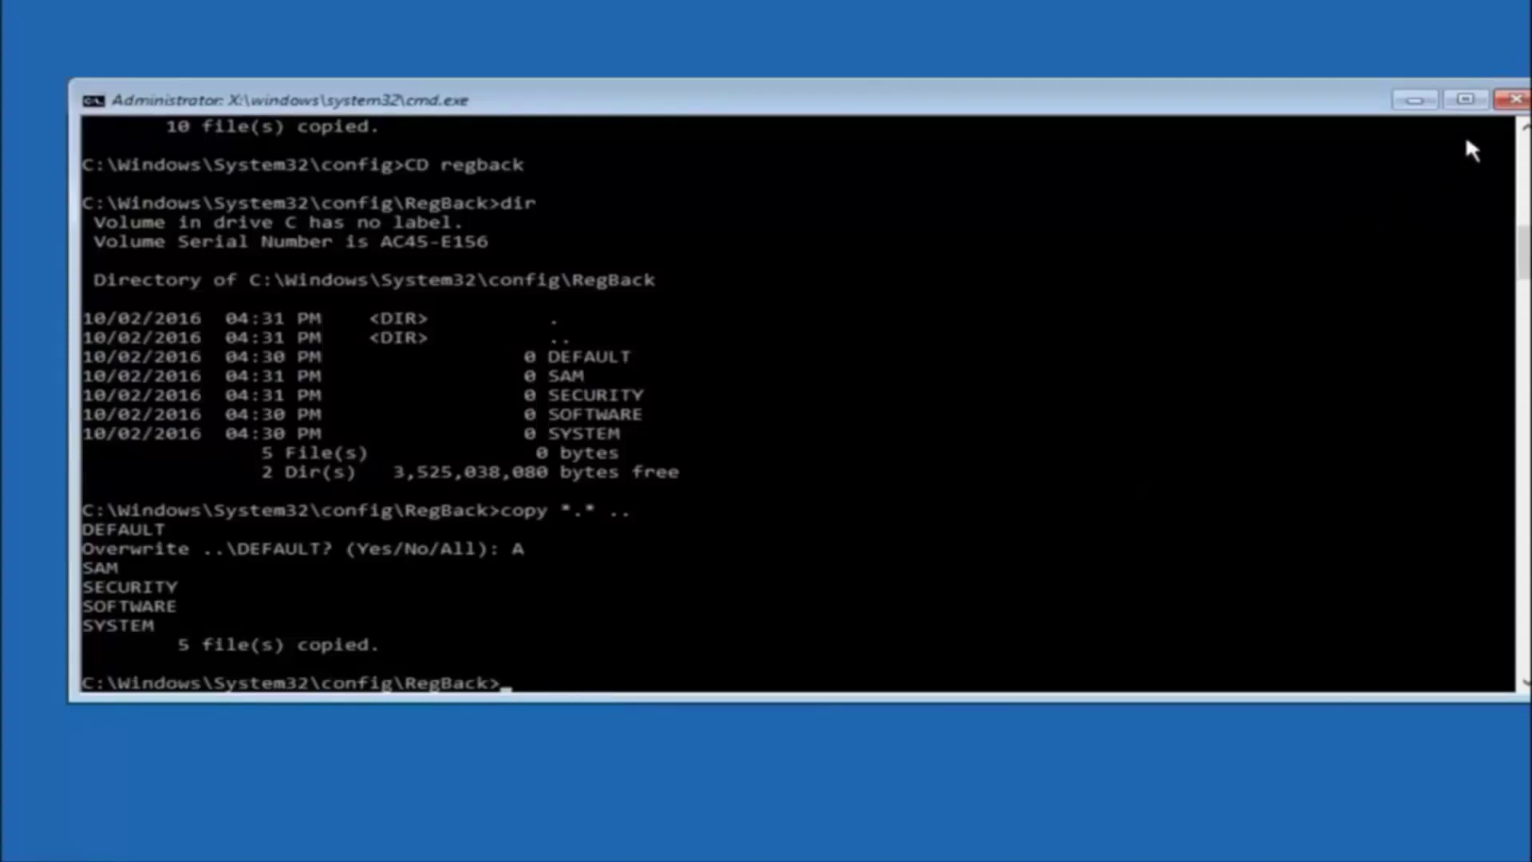
left_click(1514, 99)
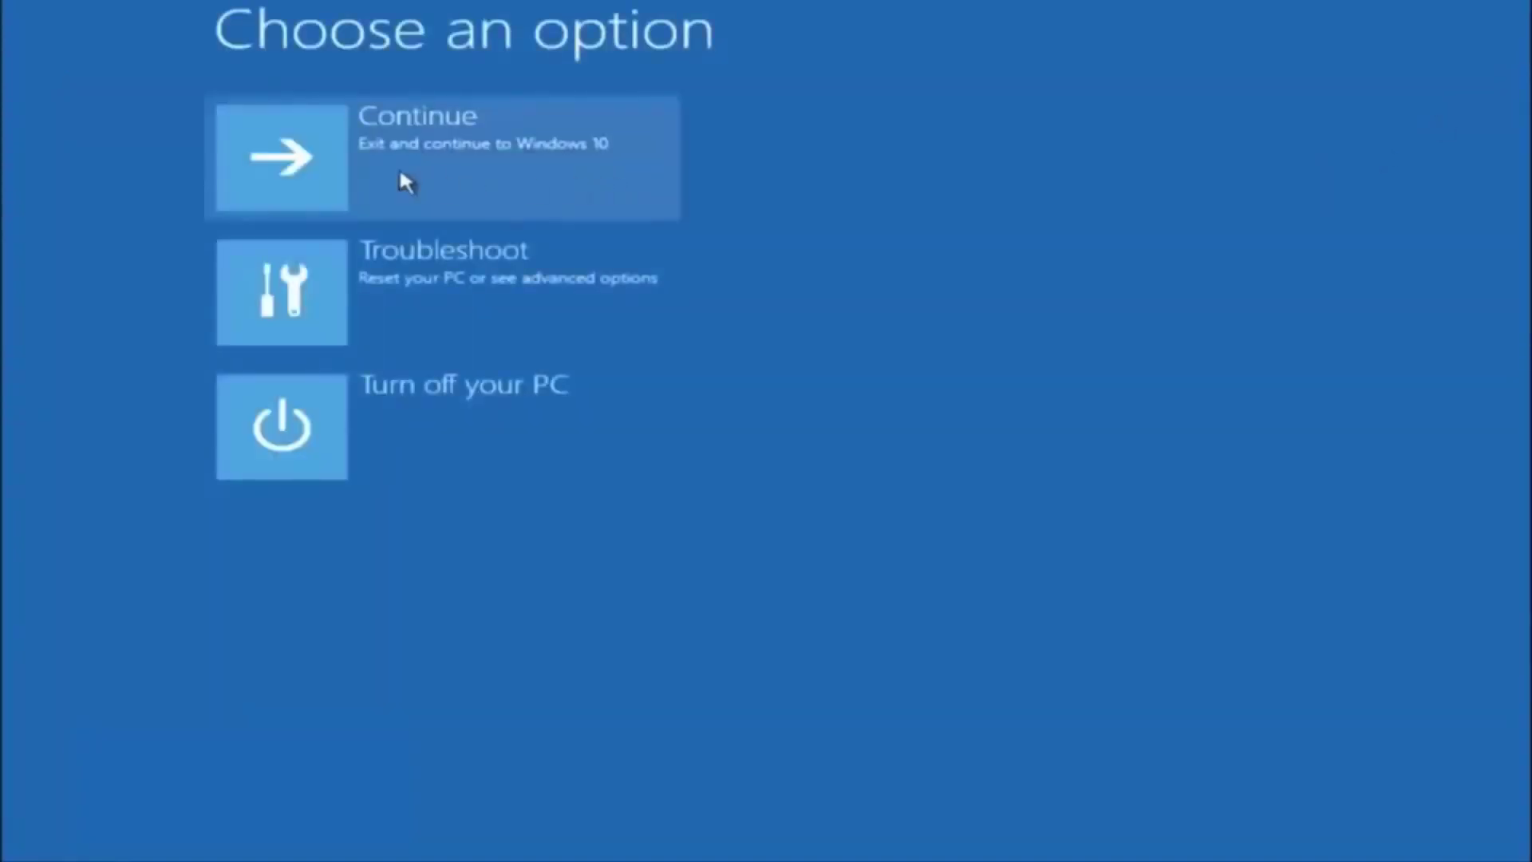